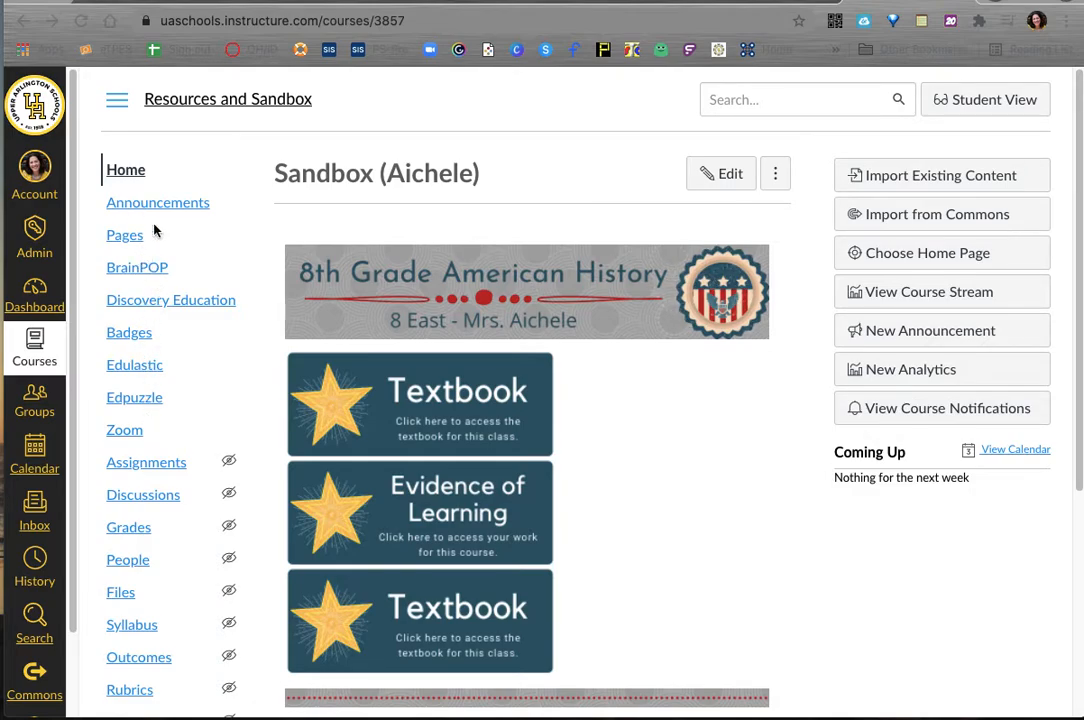
Step: Open the course's navigation settings and move BrainPOP below Edulastic in the list of student-visible items
scroll(203, 545, "down", 1)
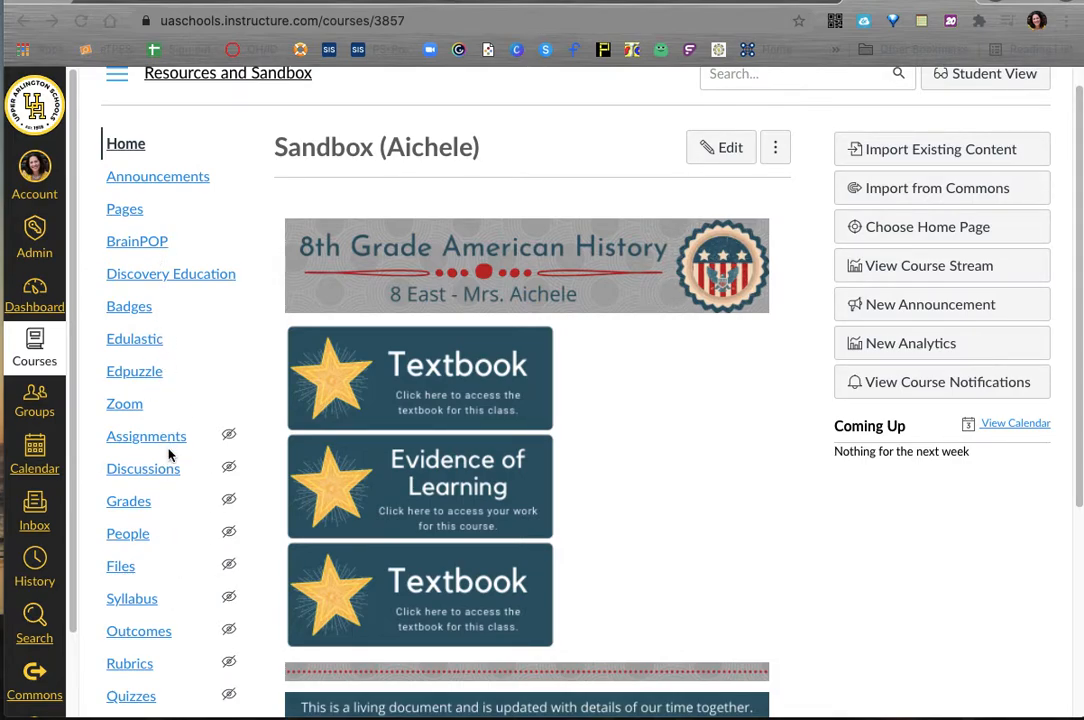
scroll(170, 455, "down", 5)
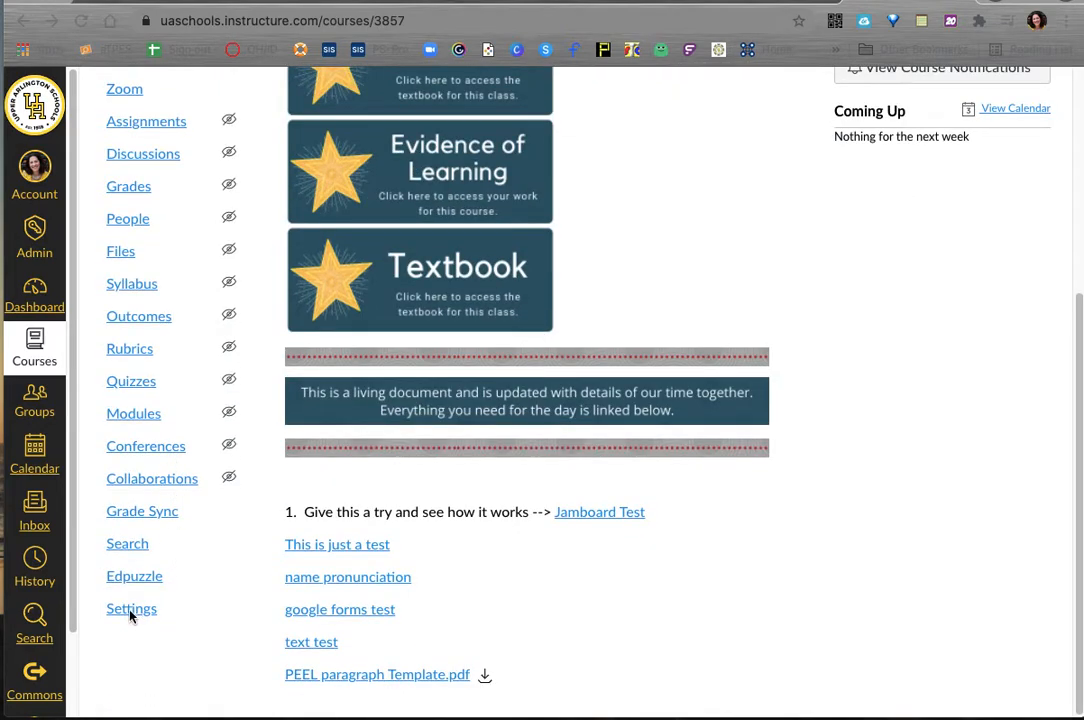
left_click(130, 611)
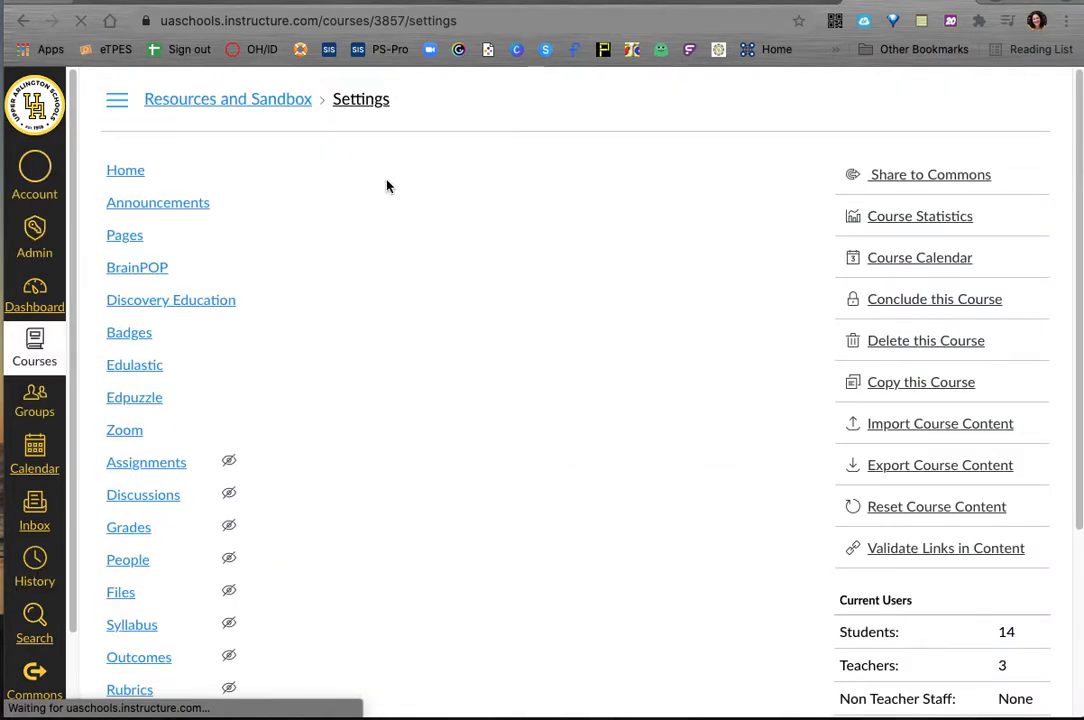
left_click(509, 175)
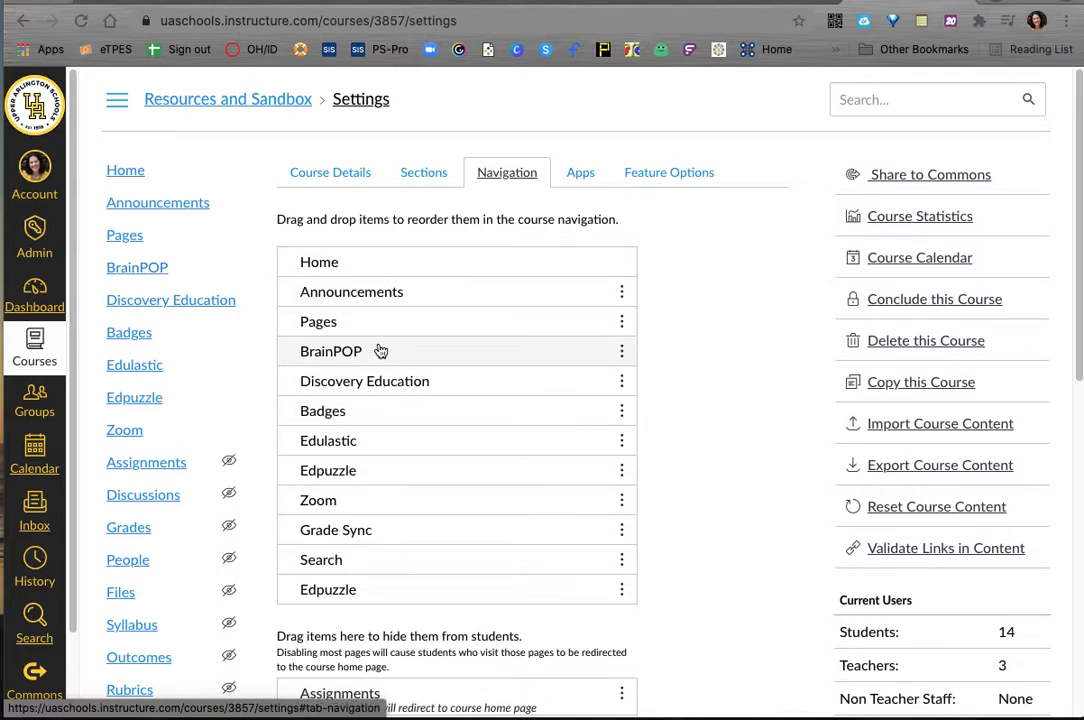
left_click_drag(370, 363, 414, 213)
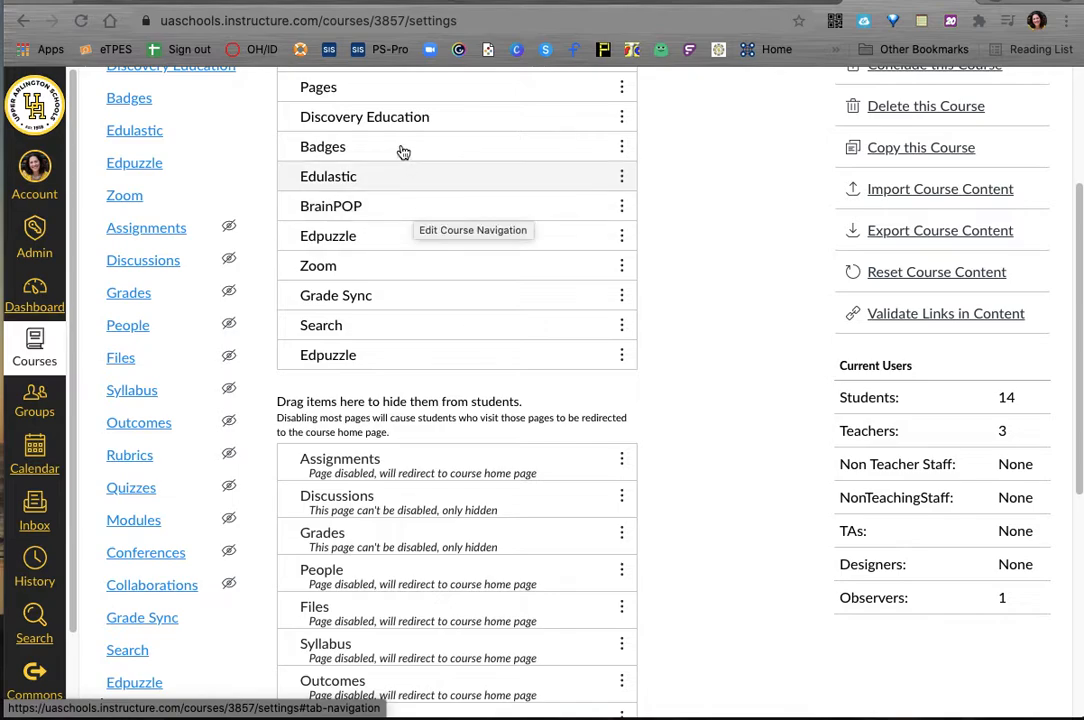
scroll(390, 285, "up", 3)
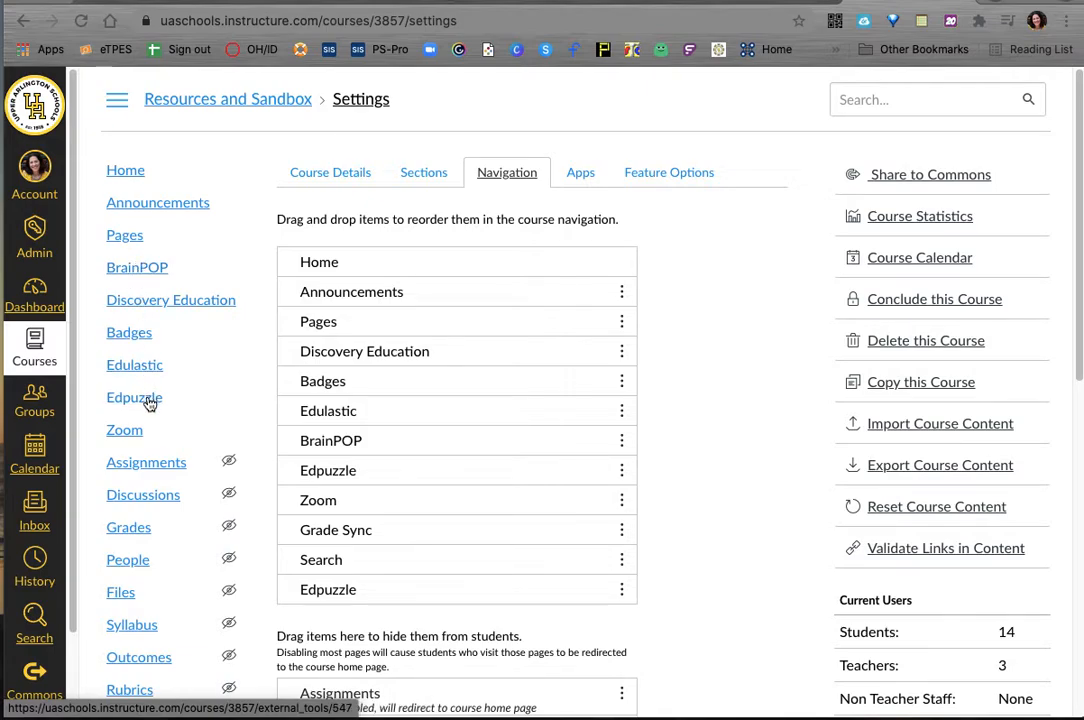
Step: Open the course's Pages area and copy the address of the YouTube video "Embedding YouTube Video into Canvas Pages and Discussion Posts"
left_click(132, 242)
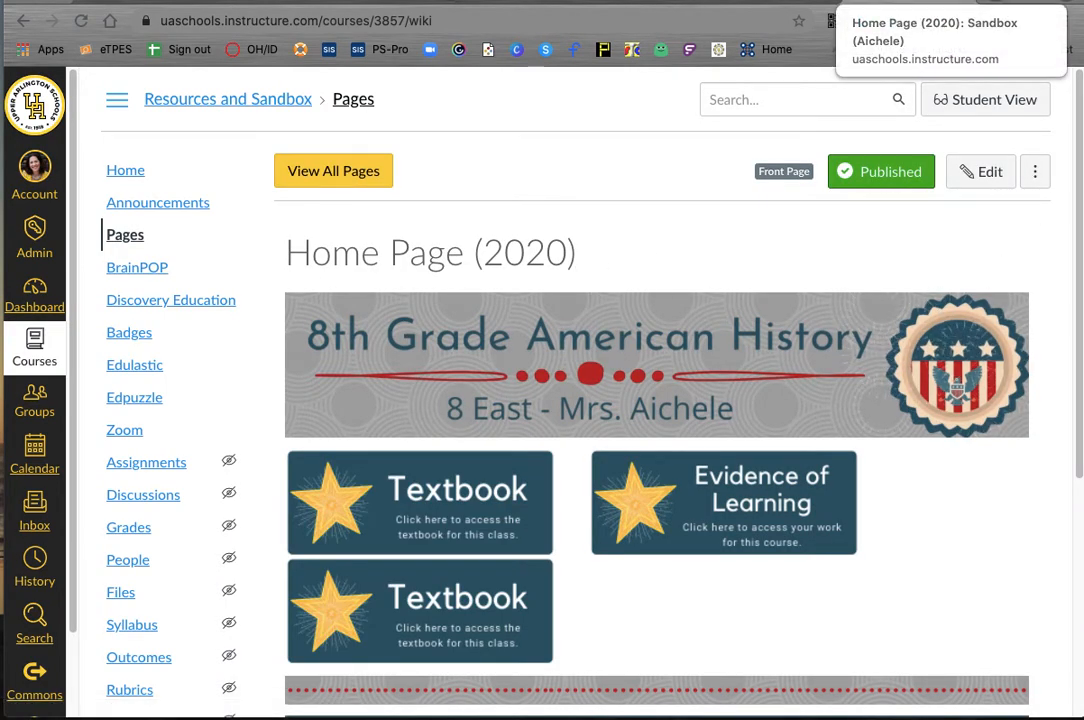
left_click(783, 2)
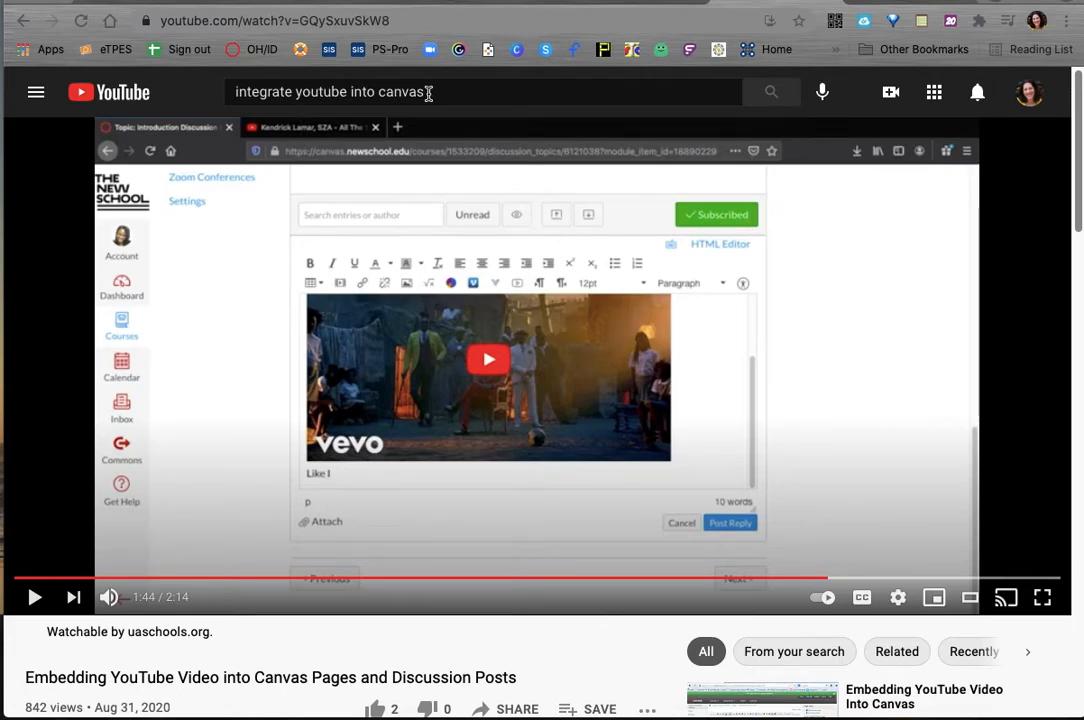
left_click(344, 18)
key("super+c")
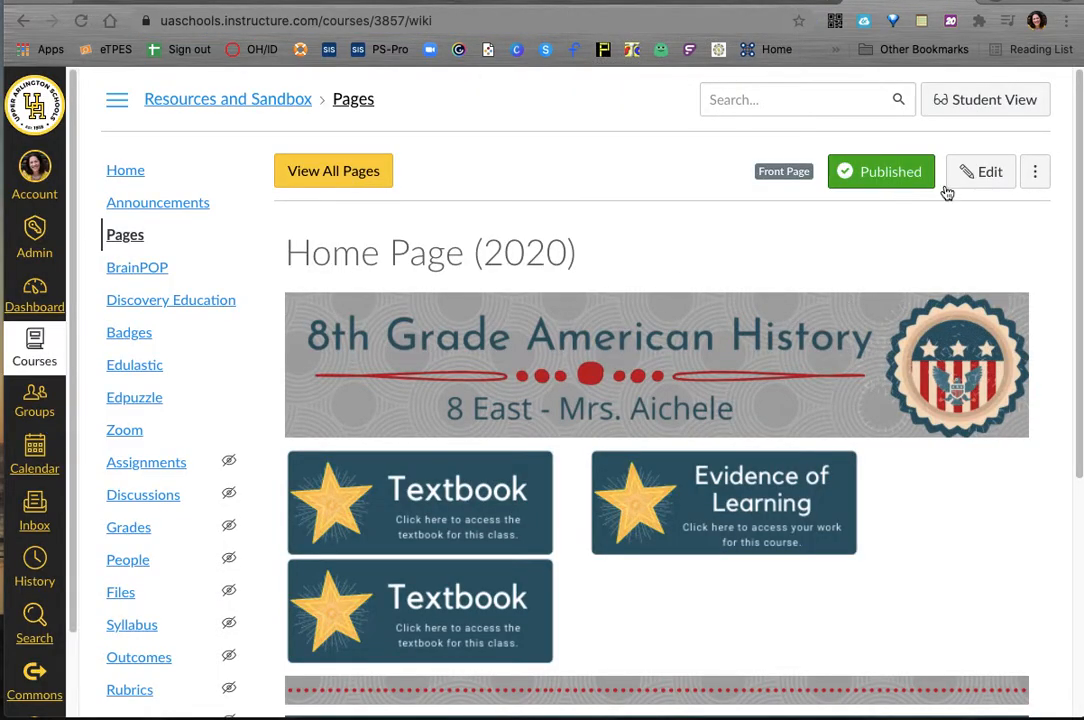
Step: Edit Home Page (2020) and paste the YouTube video address on a new line below the PEEL paragraph Template.pdf link
left_click(990, 171)
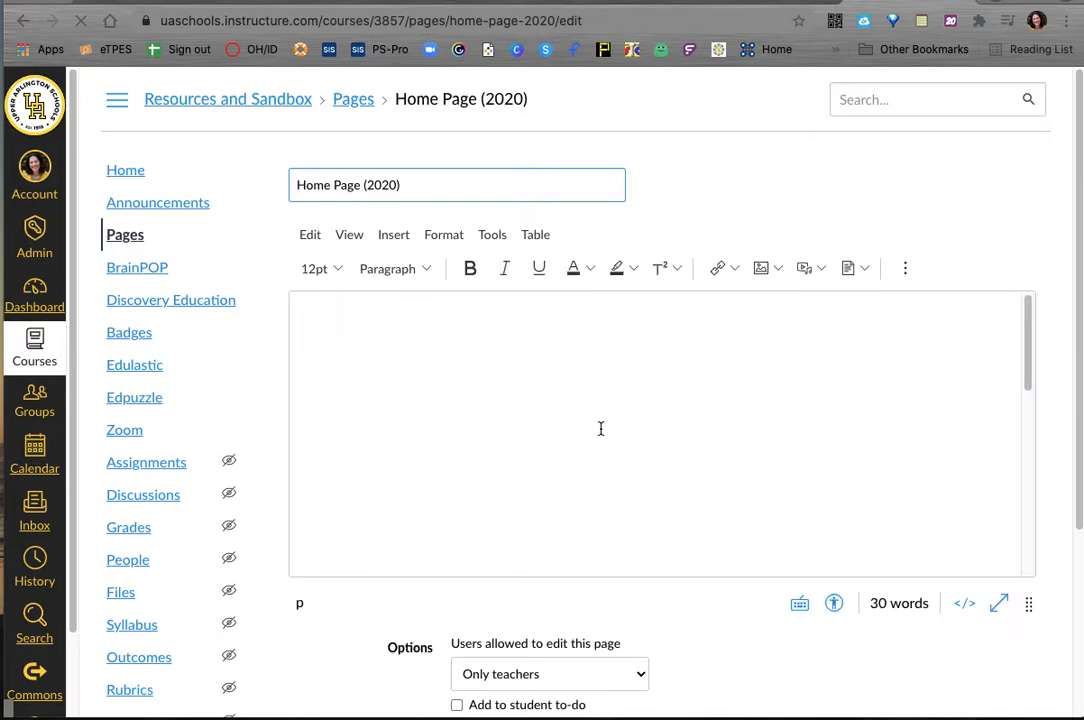
scroll(610, 428, "down", 5)
scroll(612, 428, "down", 1)
left_click(538, 542)
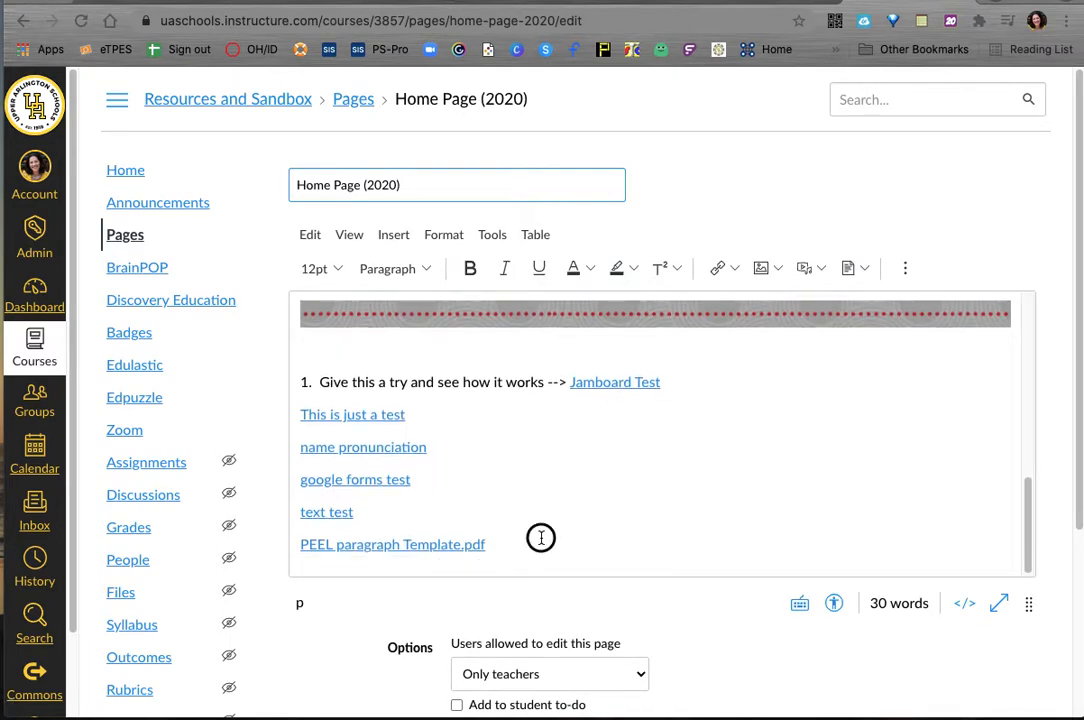
key("Return")
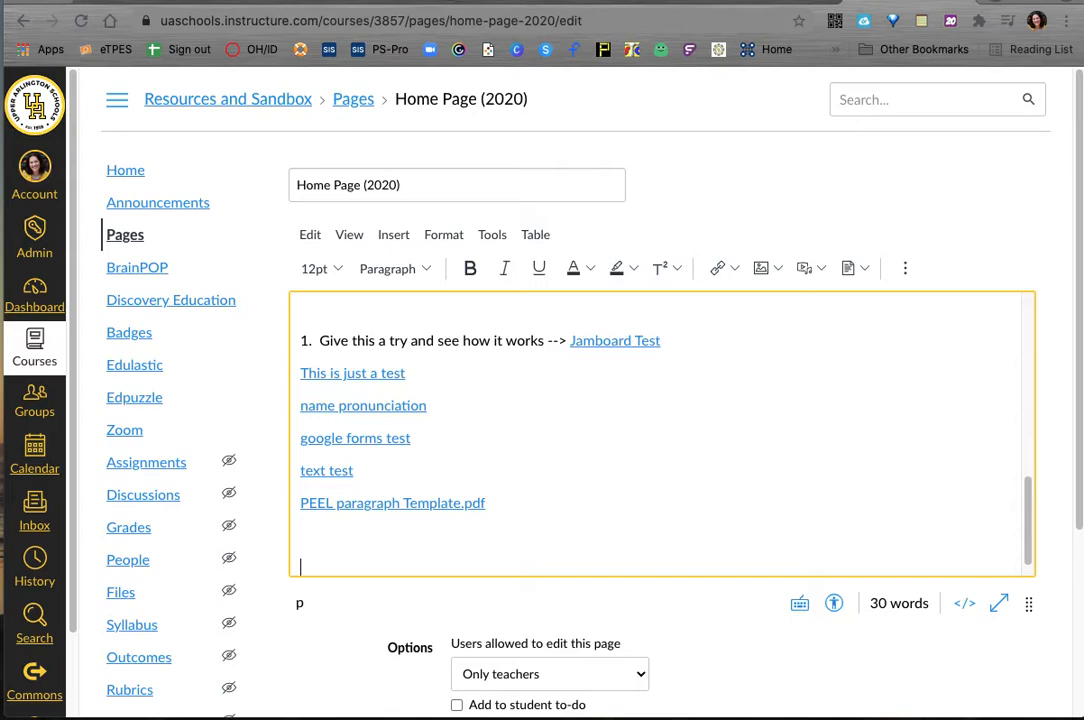
key("super+v")
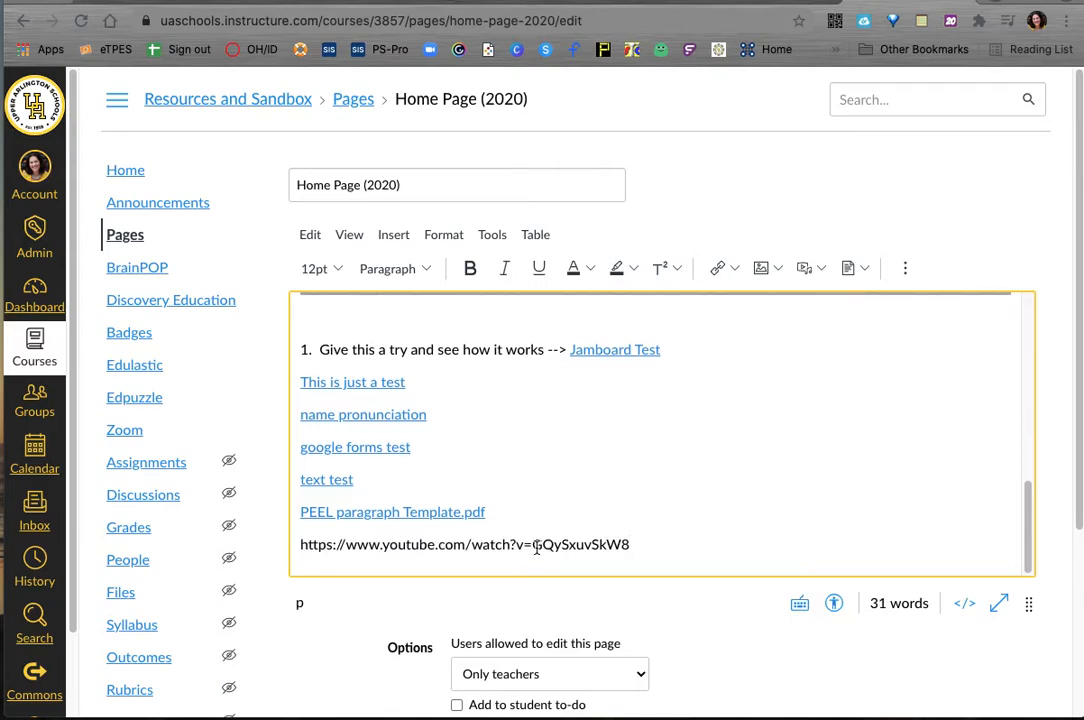
left_click_drag(630, 546, 298, 546)
key("super+c")
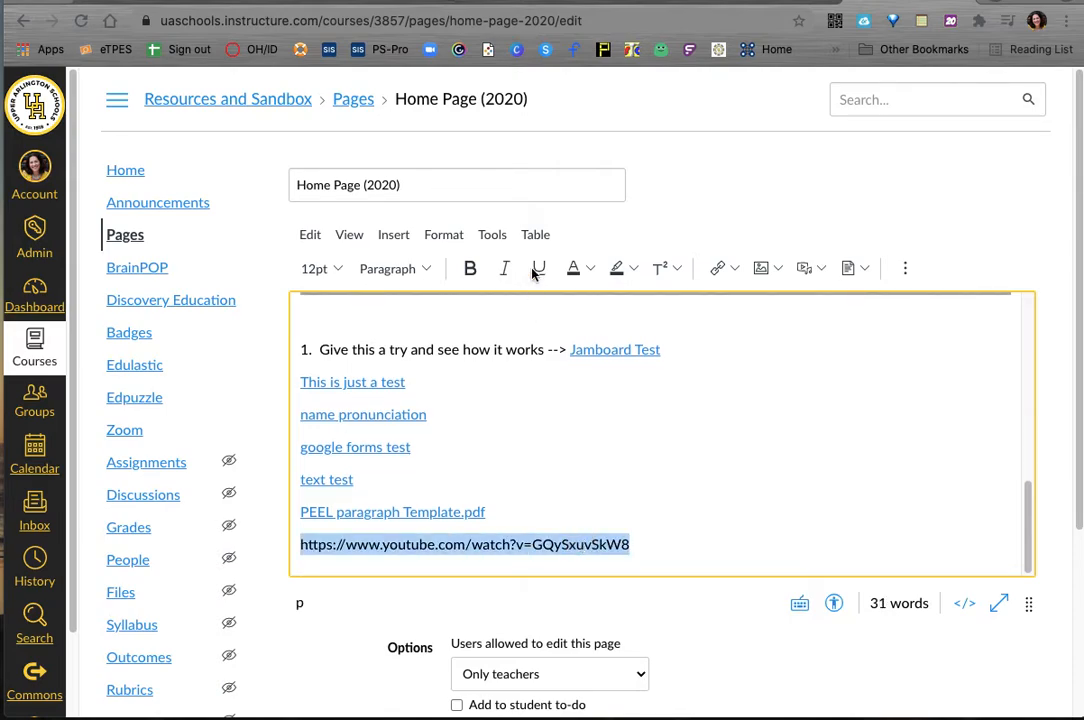
left_click(735, 270)
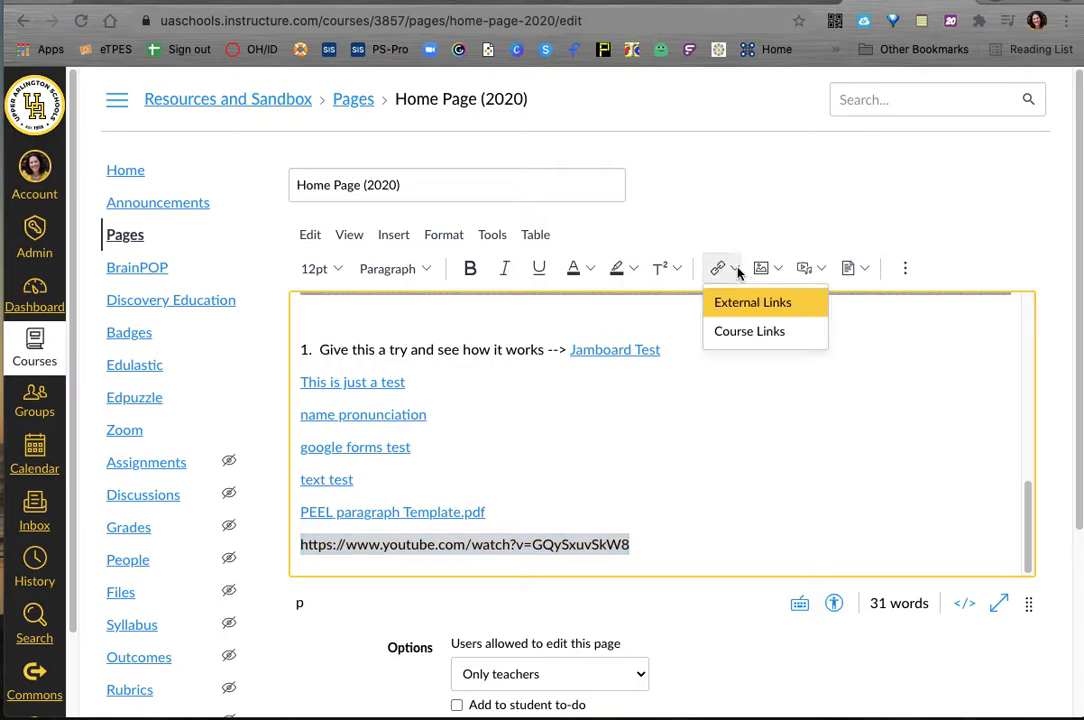
left_click(735, 310)
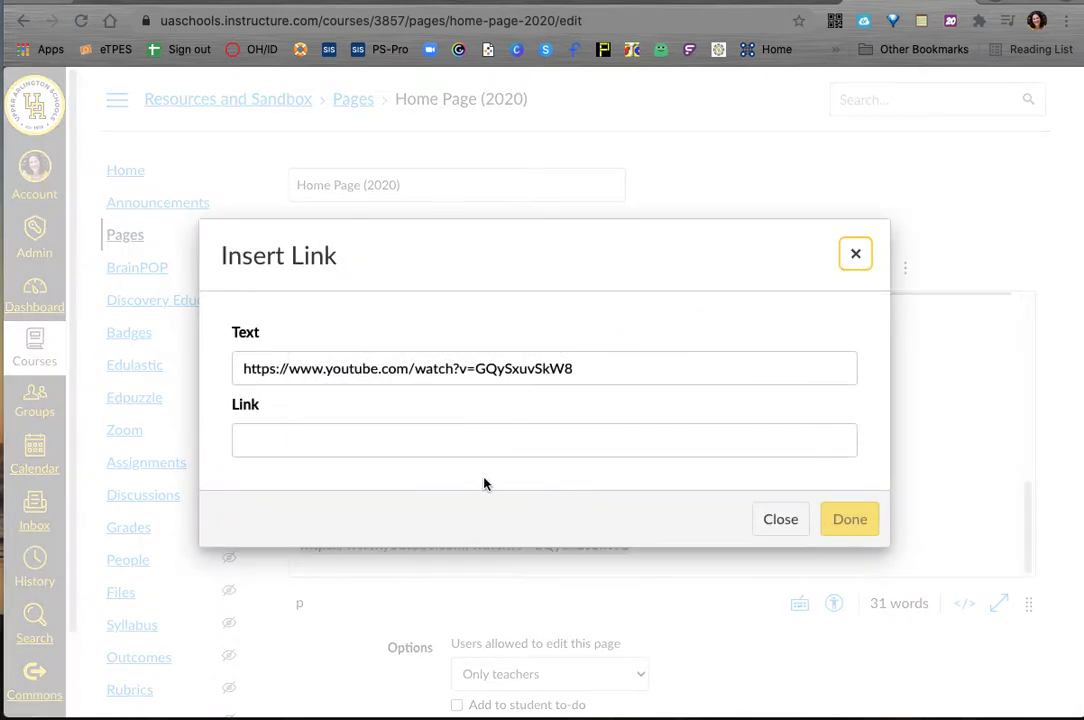
left_click(463, 447)
key("super+v")
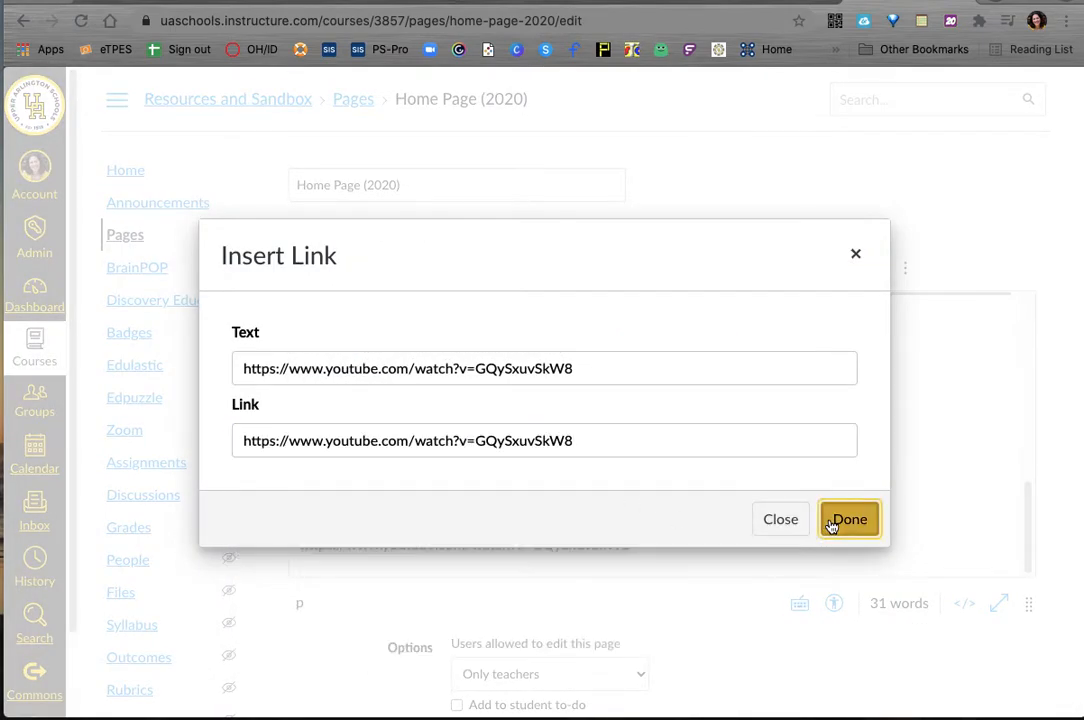
left_click(832, 521)
left_click(686, 508)
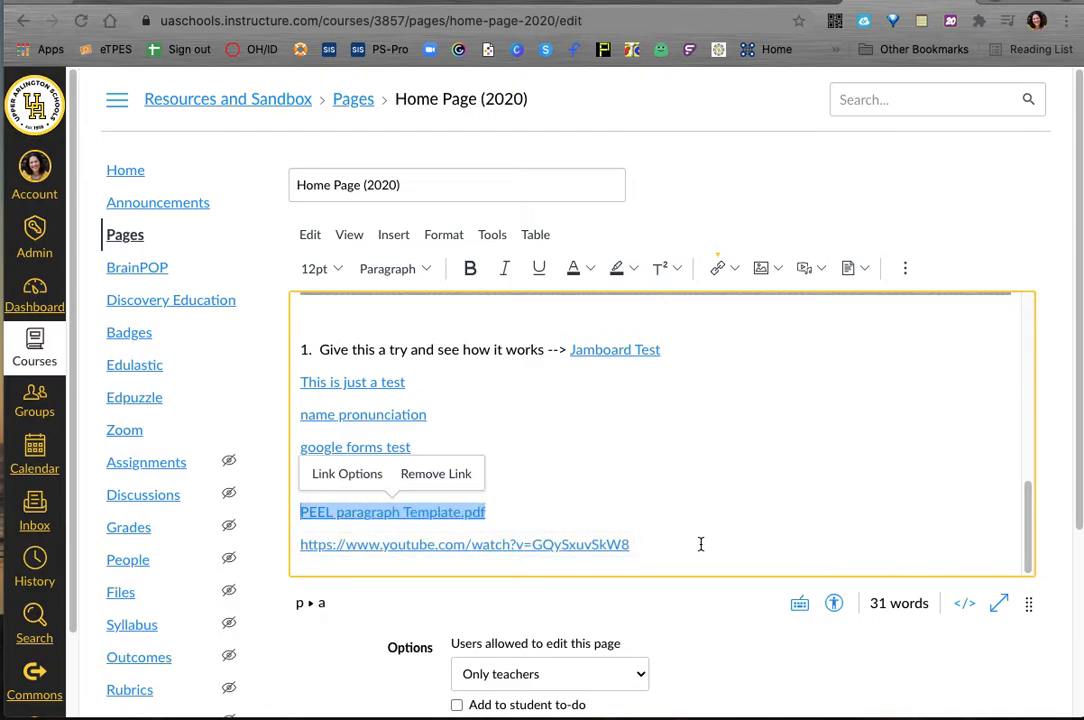
left_click(703, 544)
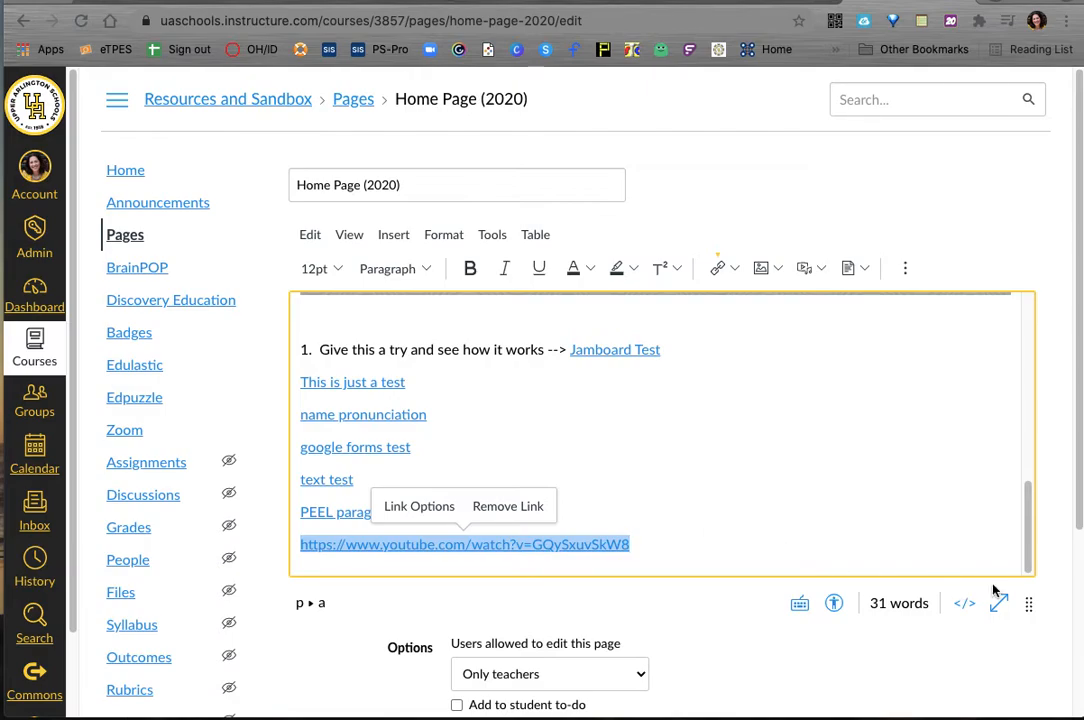
scroll(965, 655, "down", 5)
left_click(1020, 547)
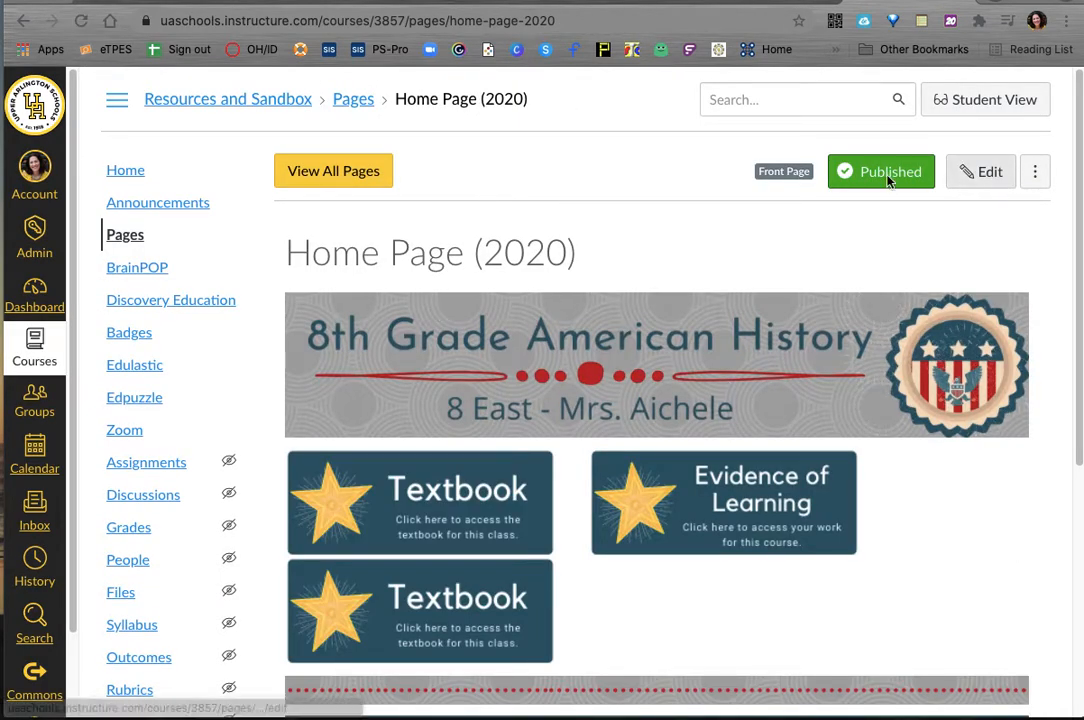
Step: Create a new course page from the full page list and title it "077 - youtube"
left_click(349, 183)
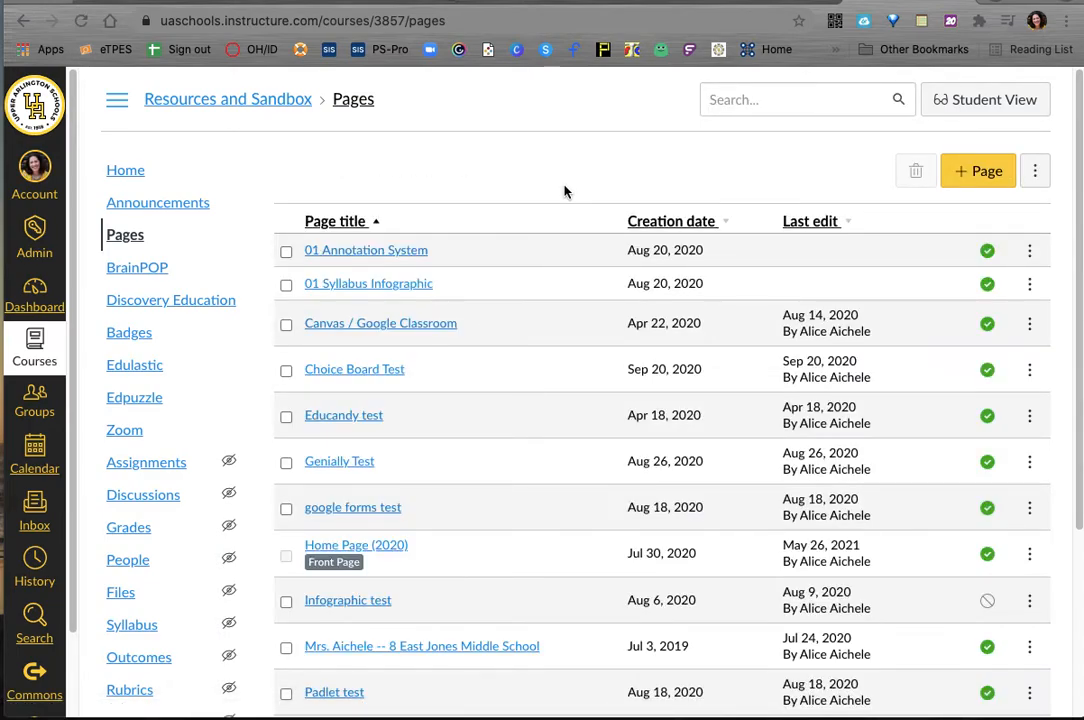
left_click(980, 172)
type("0")
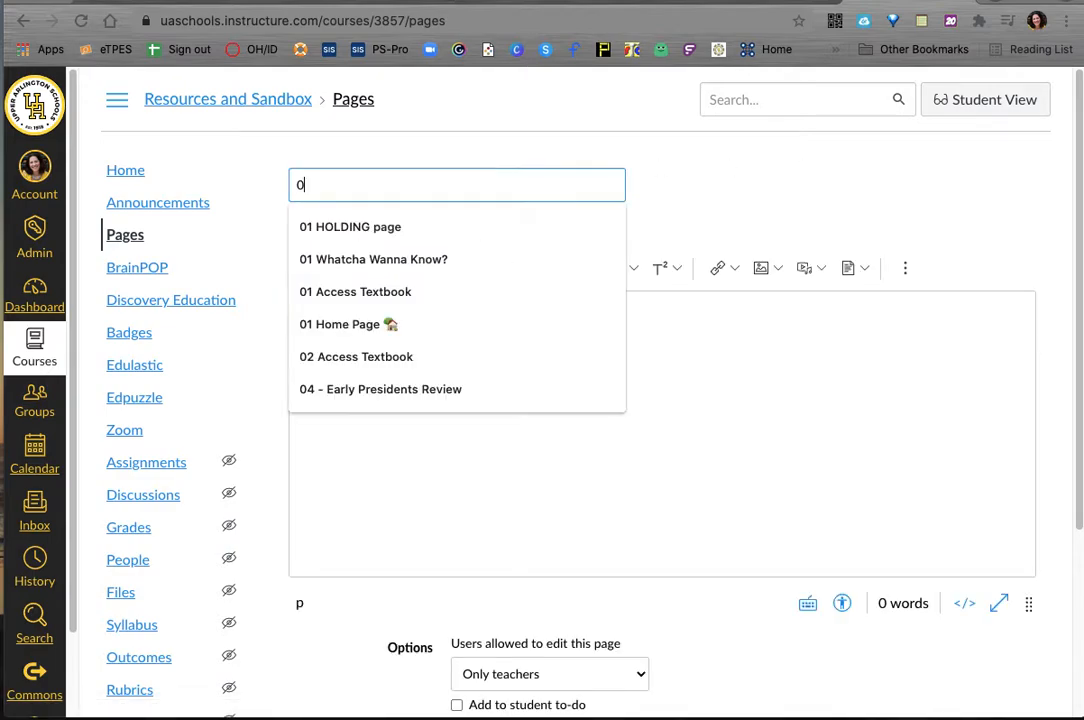
type("77")
type(" - test")
key("BackSpace")
key("BackSpace")
key("BackSpace")
type("youtube")
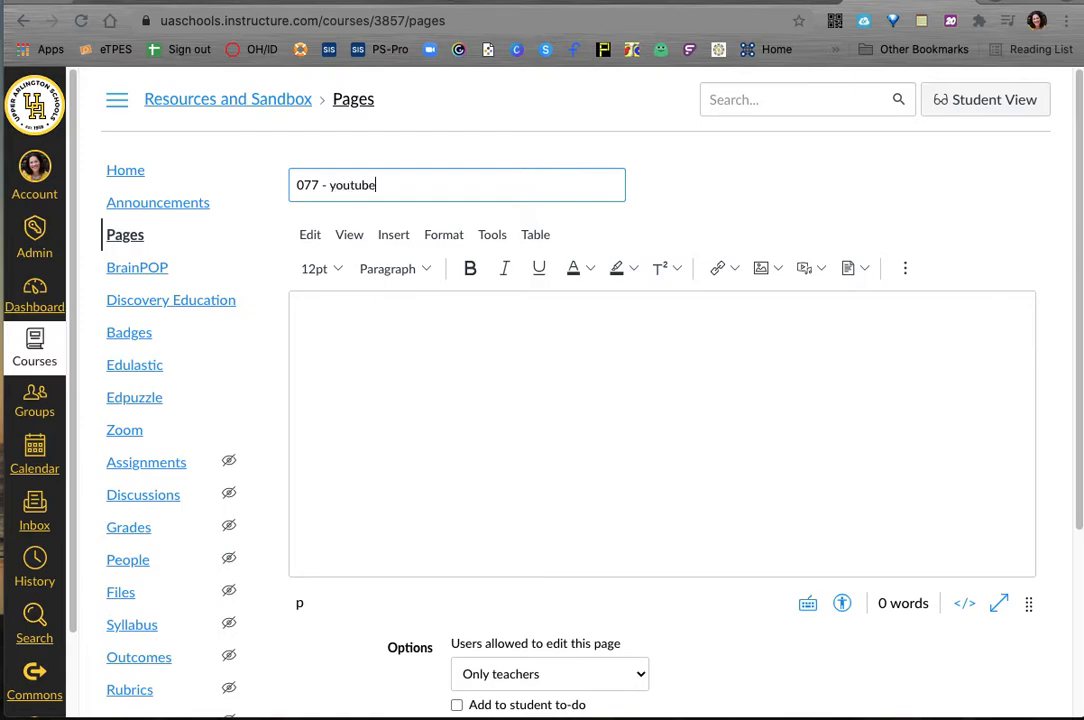
Step: Launch the YouTube app from the complete list of external apps for the empty page body
left_click(535, 325)
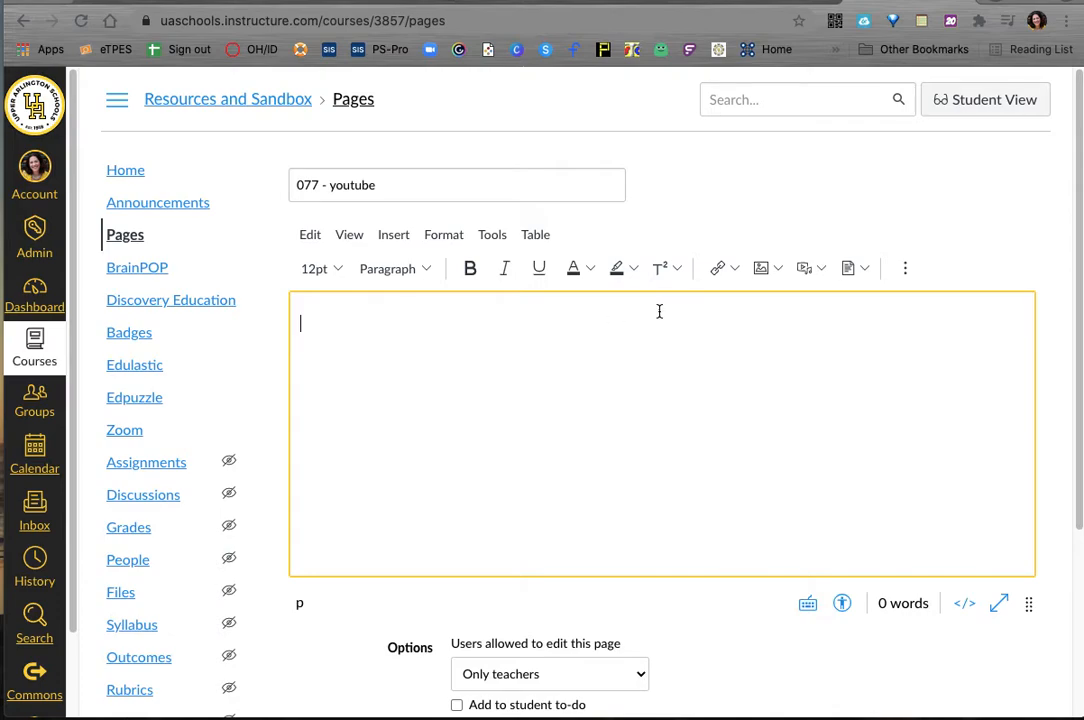
left_click(905, 270)
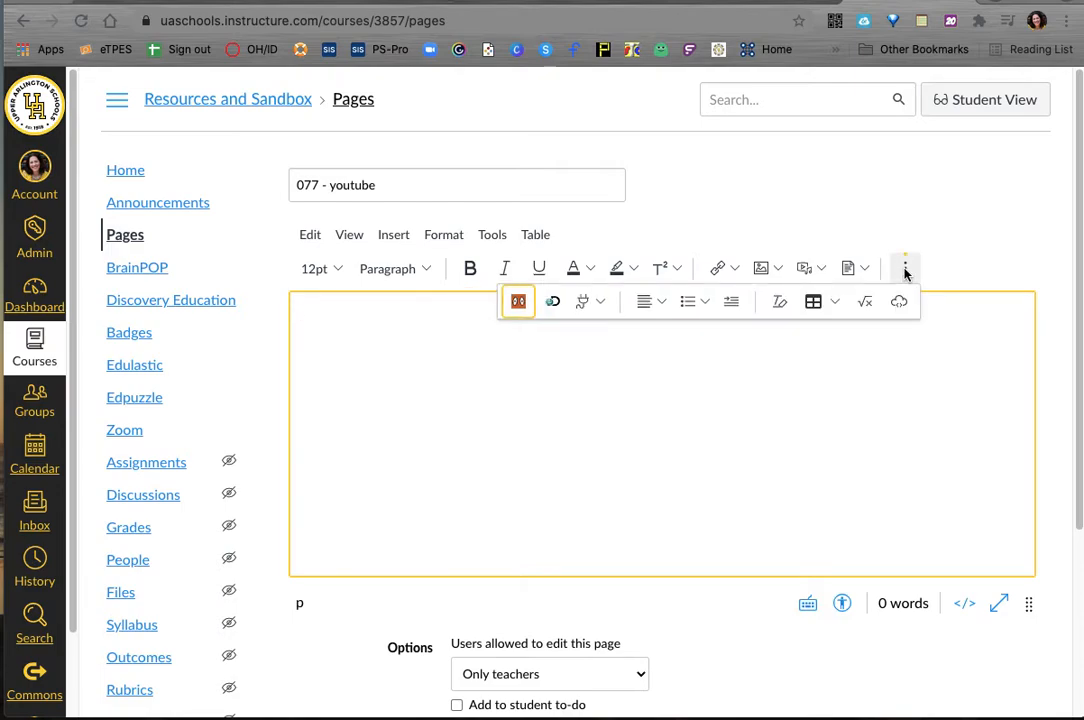
left_click(601, 305)
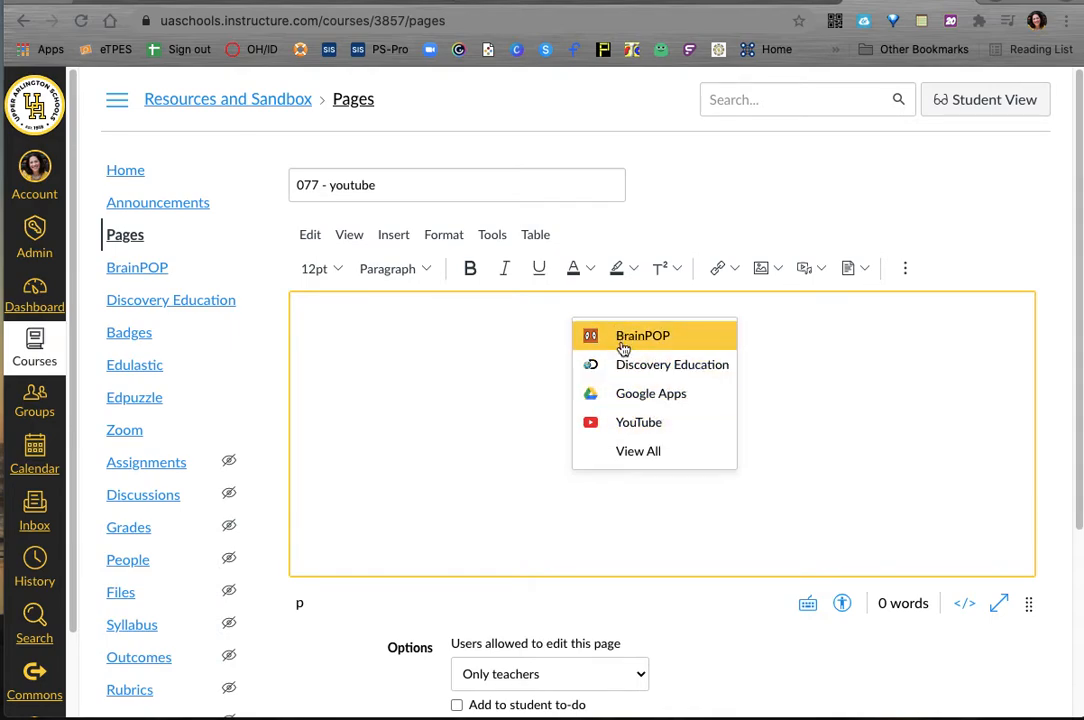
left_click(634, 455)
scroll(507, 473, "down", 3)
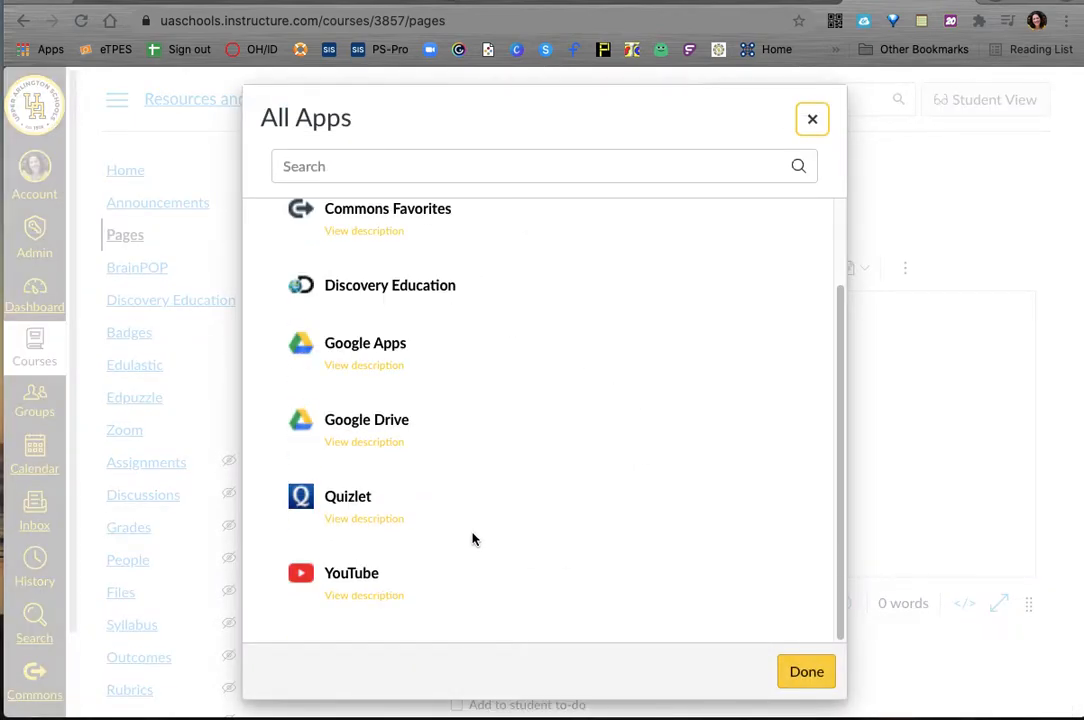
left_click(344, 576)
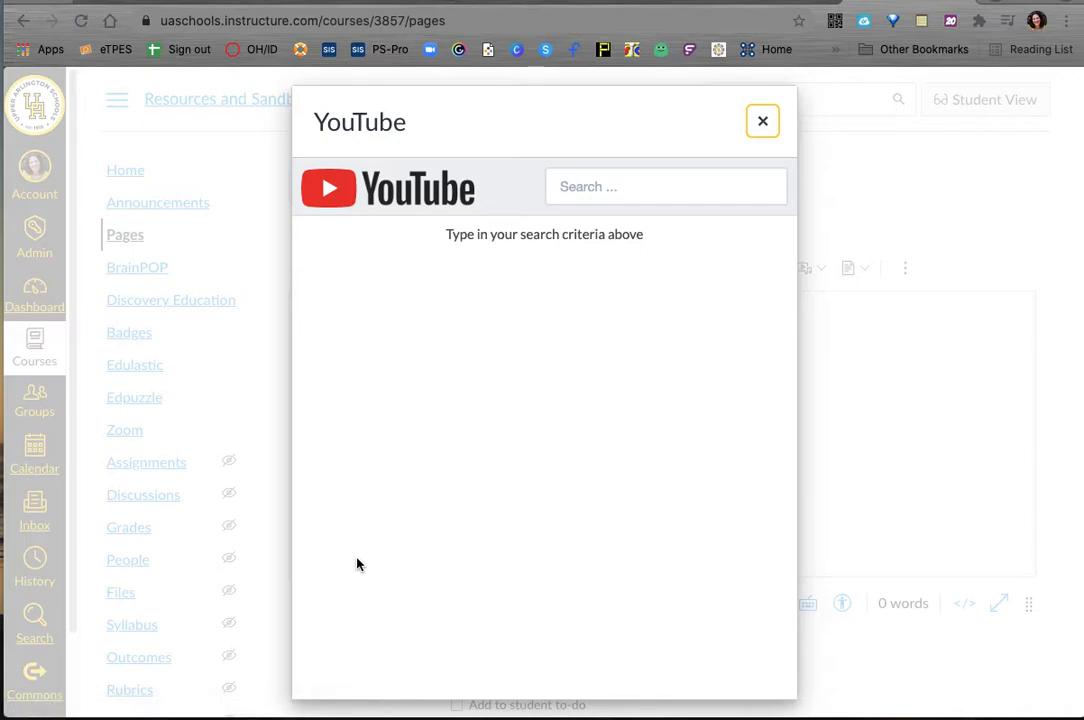
Step: Search YouTube for "horse" and embed the video "Horse SOO Cute! Cute And funny horse Videos Compilation cute moment #21" in the page
left_click(597, 186)
type("horse")
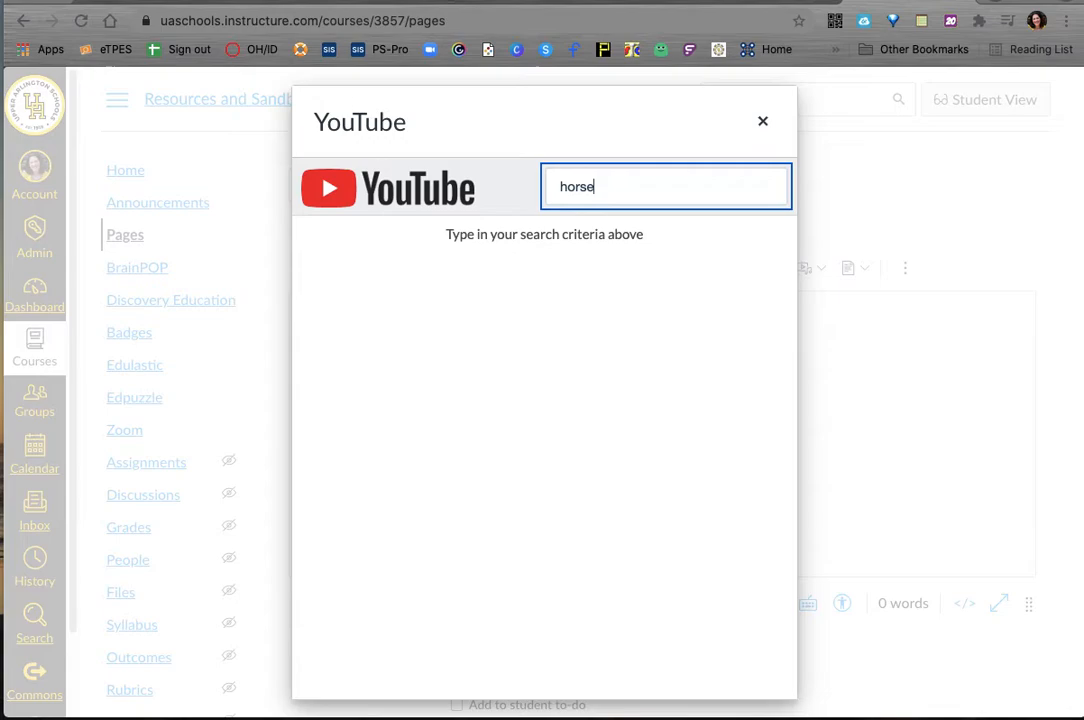
key("Return")
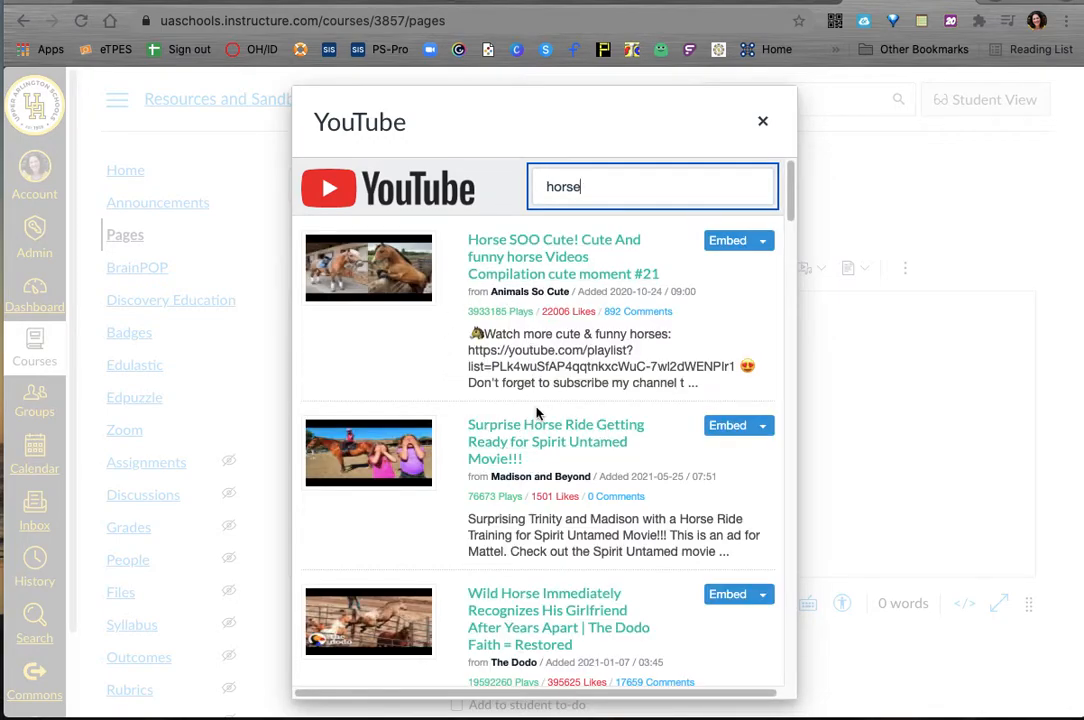
scroll(535, 455, "down", 4)
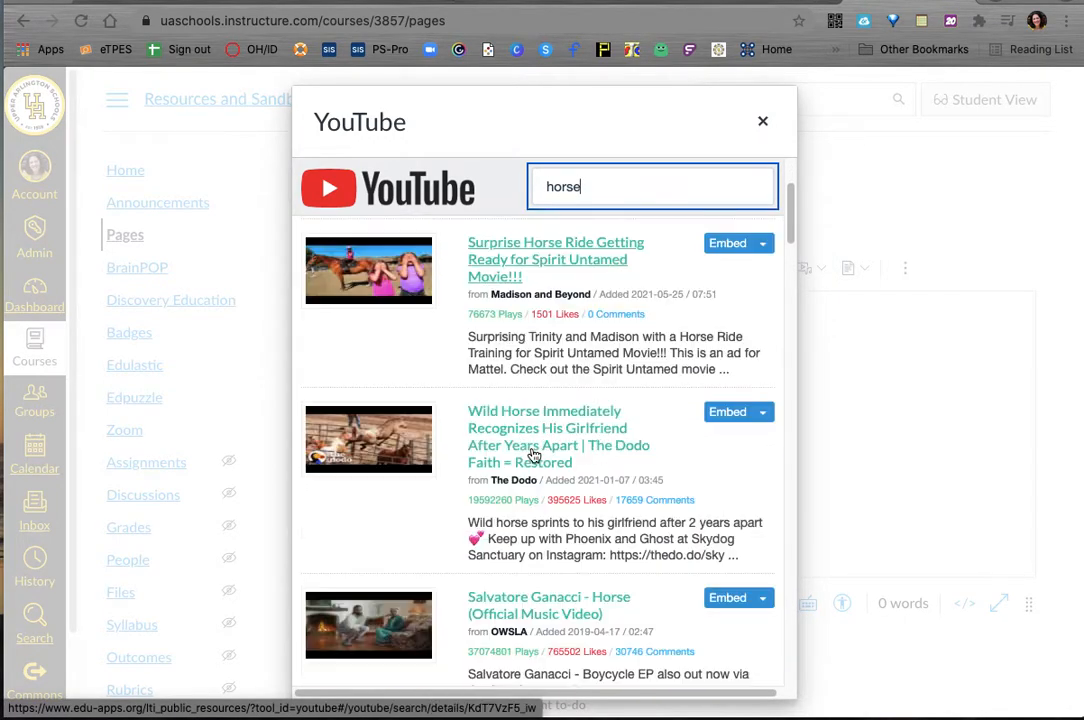
scroll(530, 455, "up", 3)
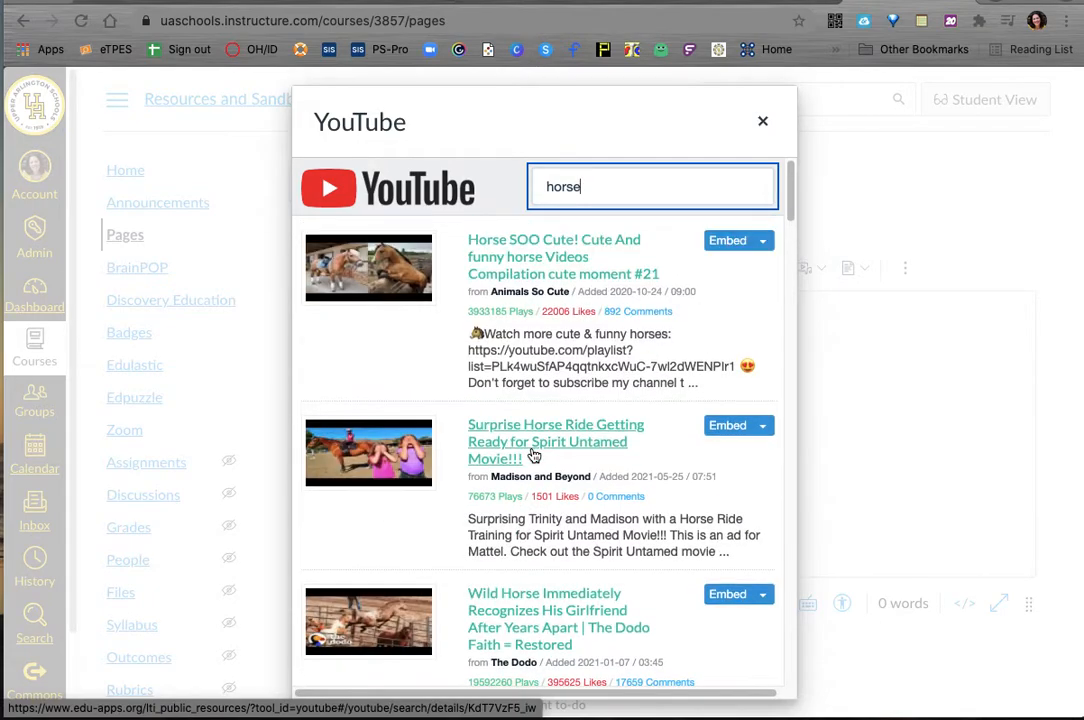
left_click(727, 241)
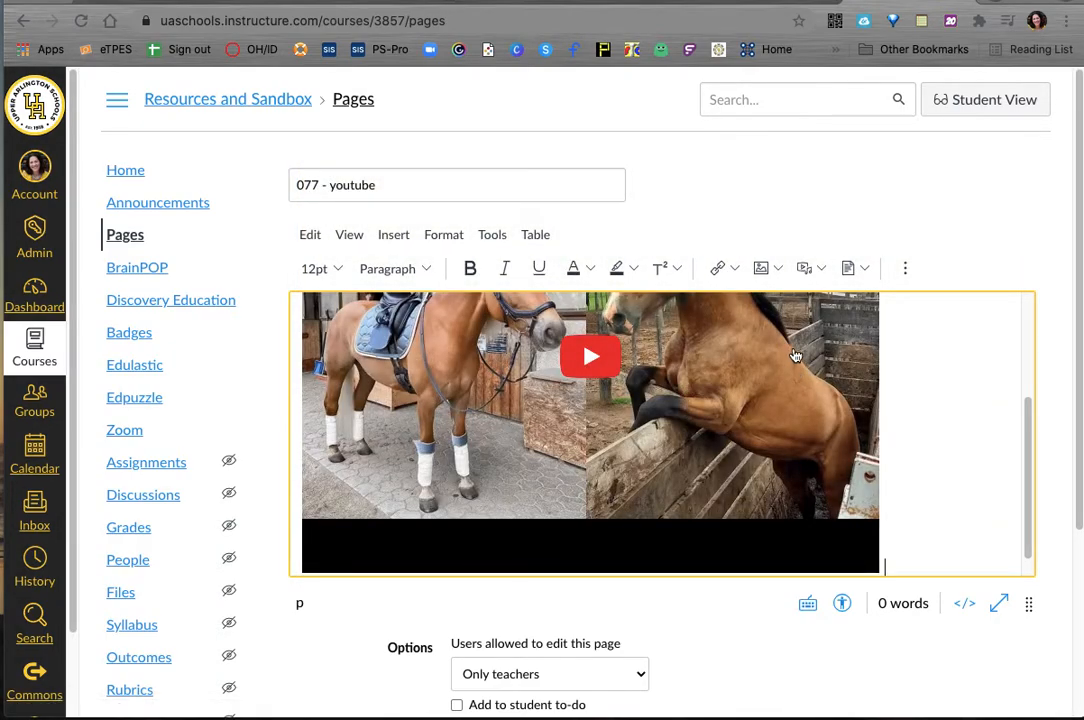
scroll(976, 430, "up", 3)
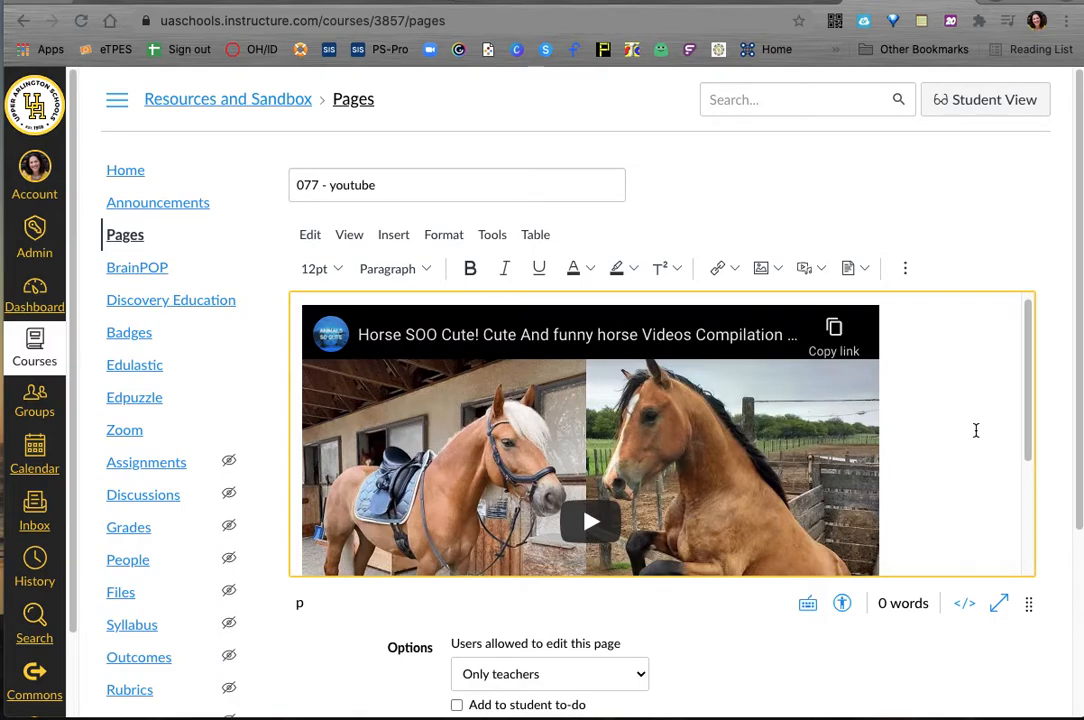
scroll(972, 430, "down", 2)
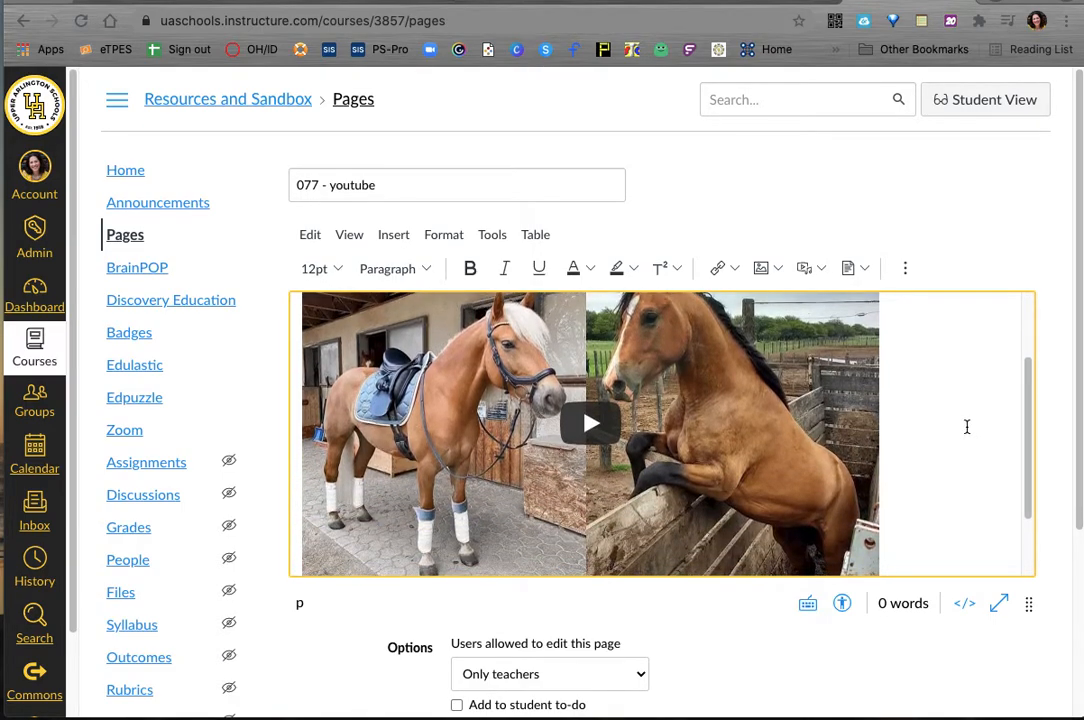
Step: Save the "077 - youtube" page and check the embedded horse video on the saved page
scroll(965, 426, "down", 5)
scroll(990, 590, "down", 1)
left_click(1014, 553)
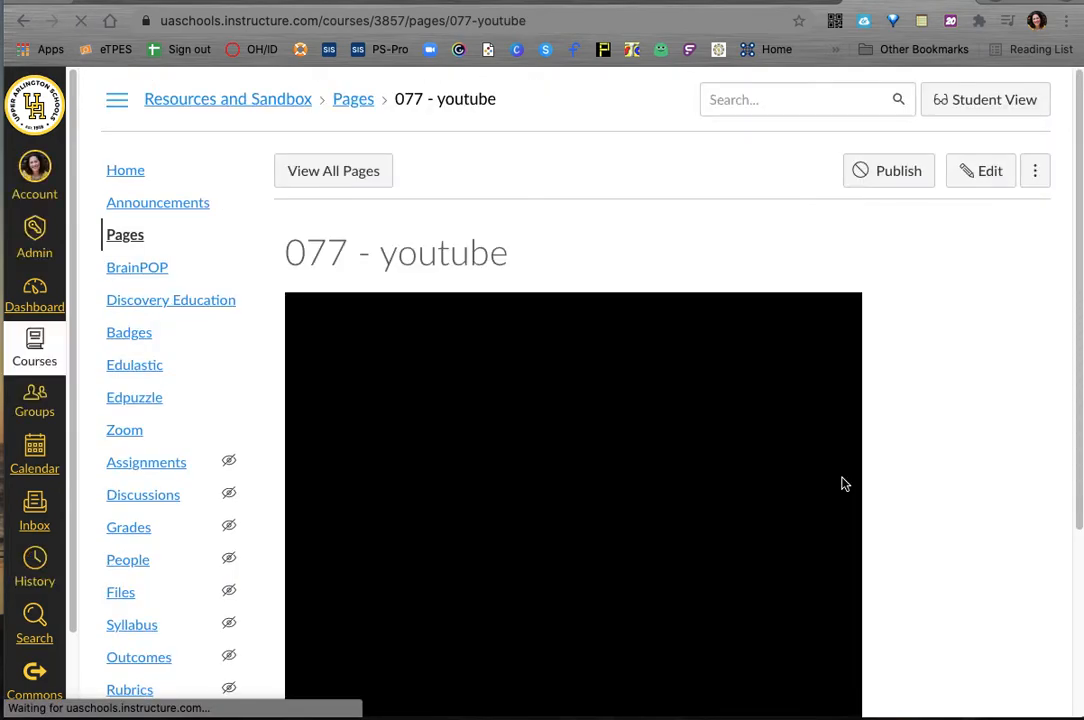
scroll(830, 485, "down", 2)
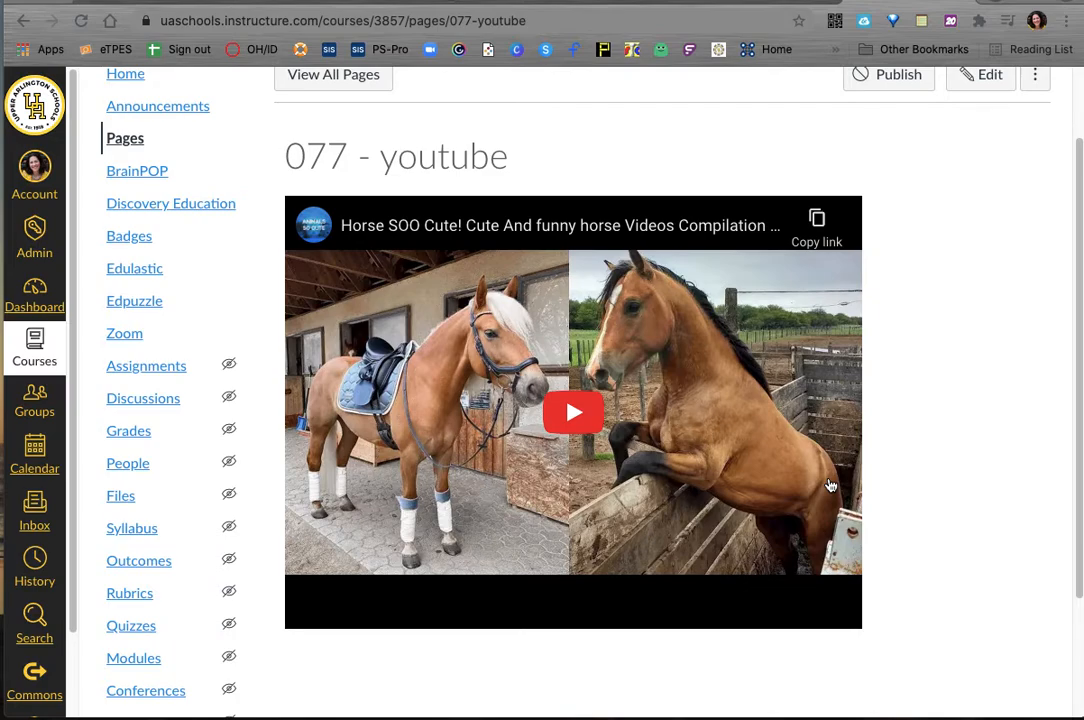
scroll(966, 250, "up", 2)
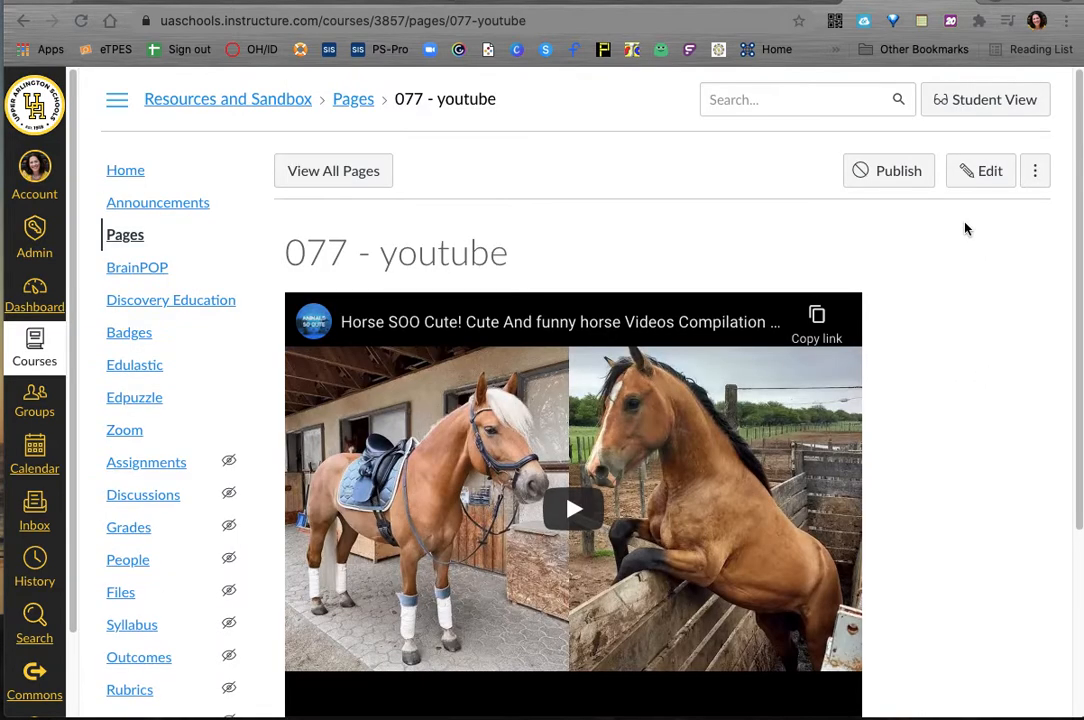
Step: Reopen the page for editing and look through the complete list of external apps
left_click(985, 172)
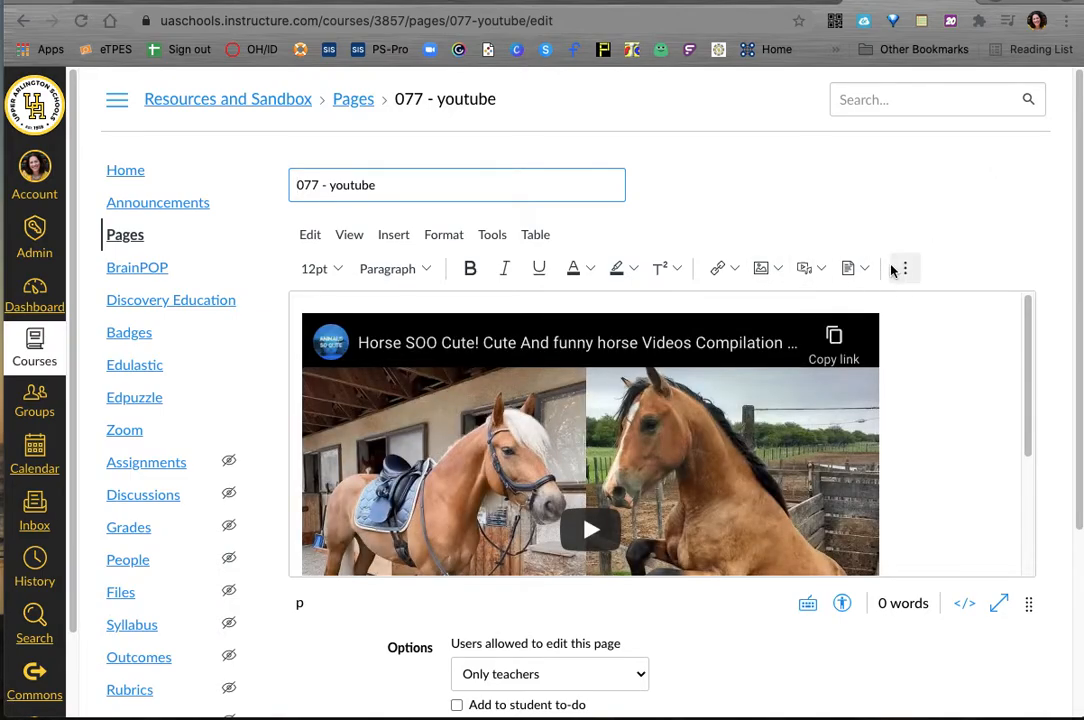
left_click(905, 268)
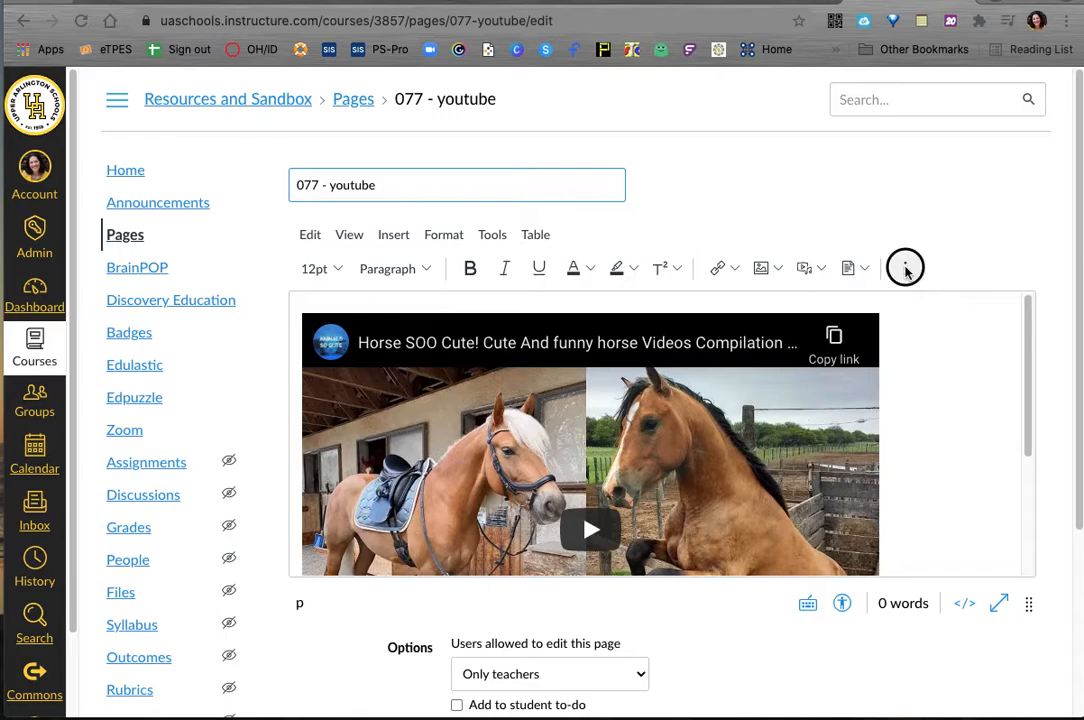
left_click(600, 302)
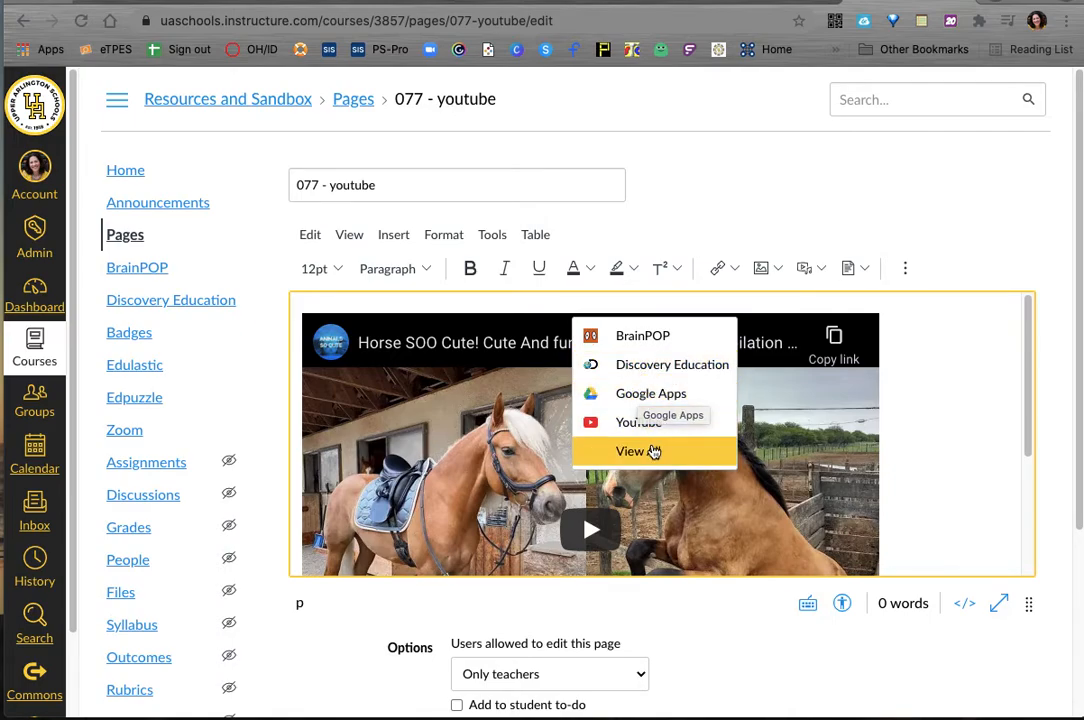
left_click(652, 451)
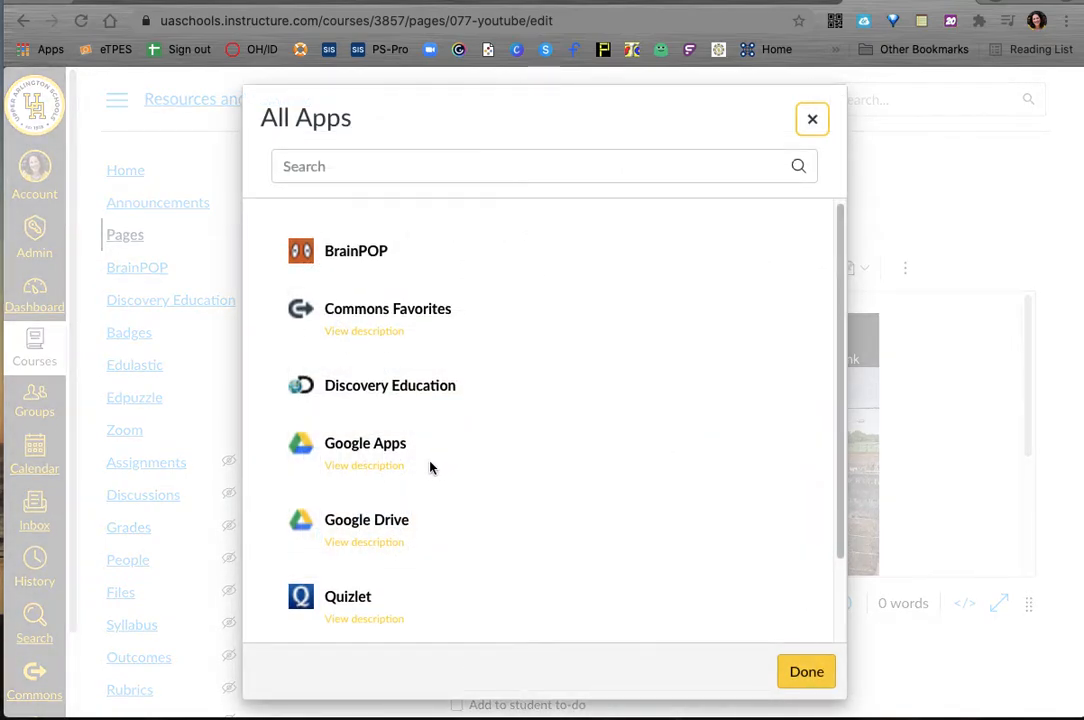
scroll(410, 485, "down", 3)
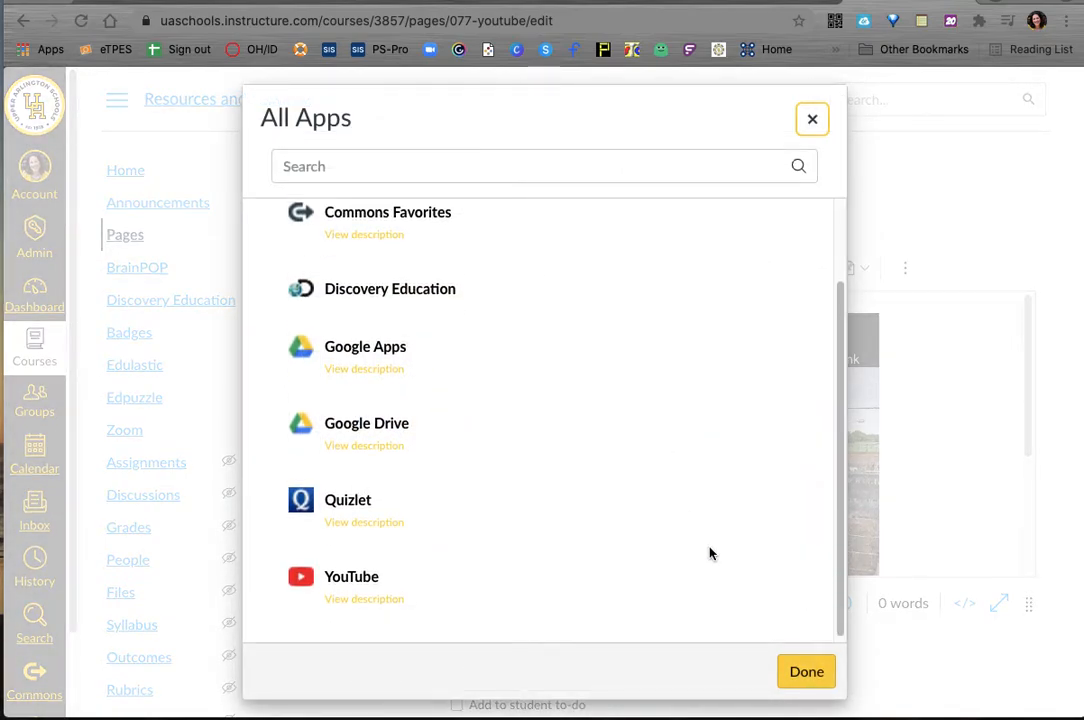
left_click(803, 672)
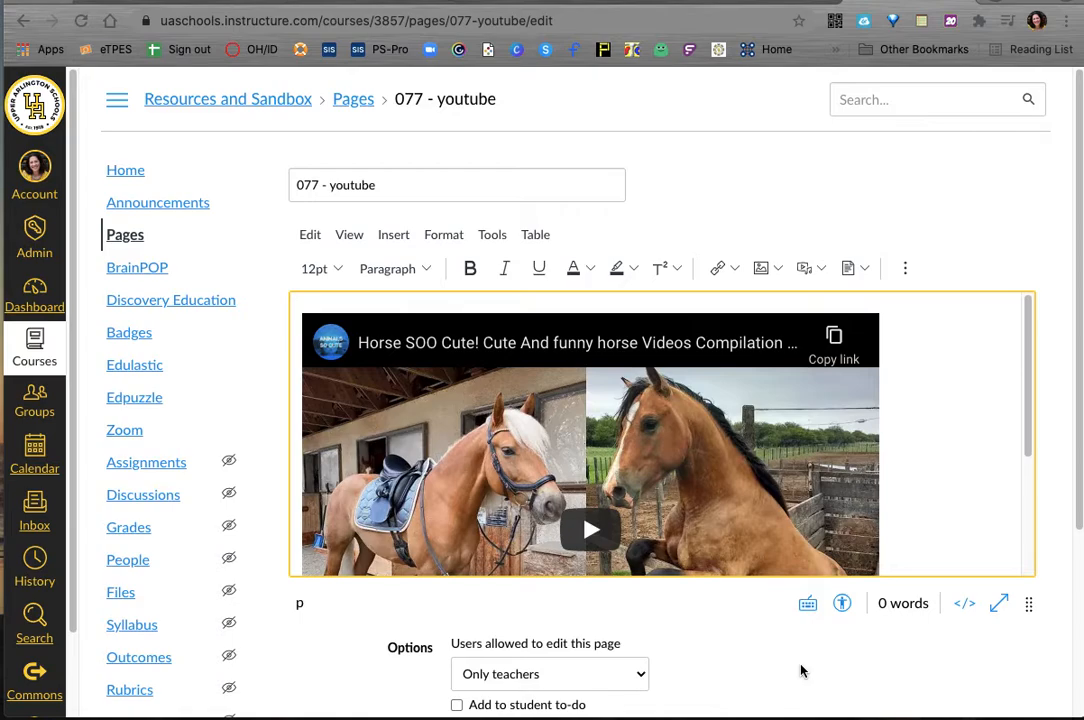
Step: Display the editor's additional tools, and save the reopened page
left_click(905, 268)
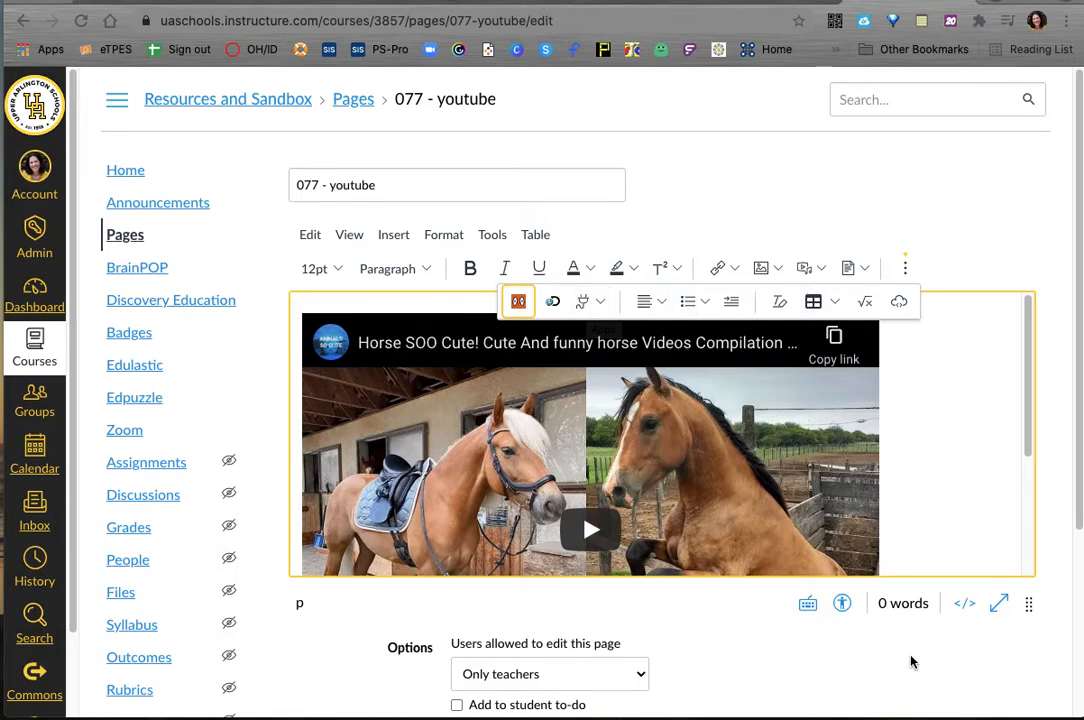
scroll(910, 660, "down", 3)
left_click(1012, 557)
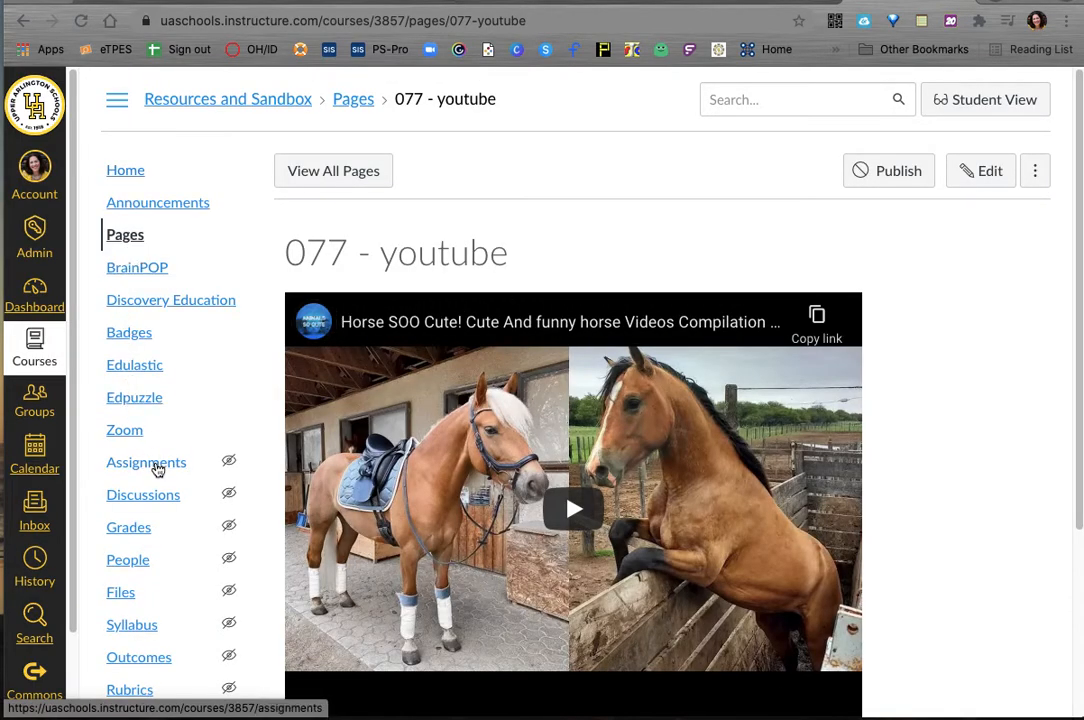
Step: Create a new assignment named "External tools test" with the description "directions ...."
left_click(155, 467)
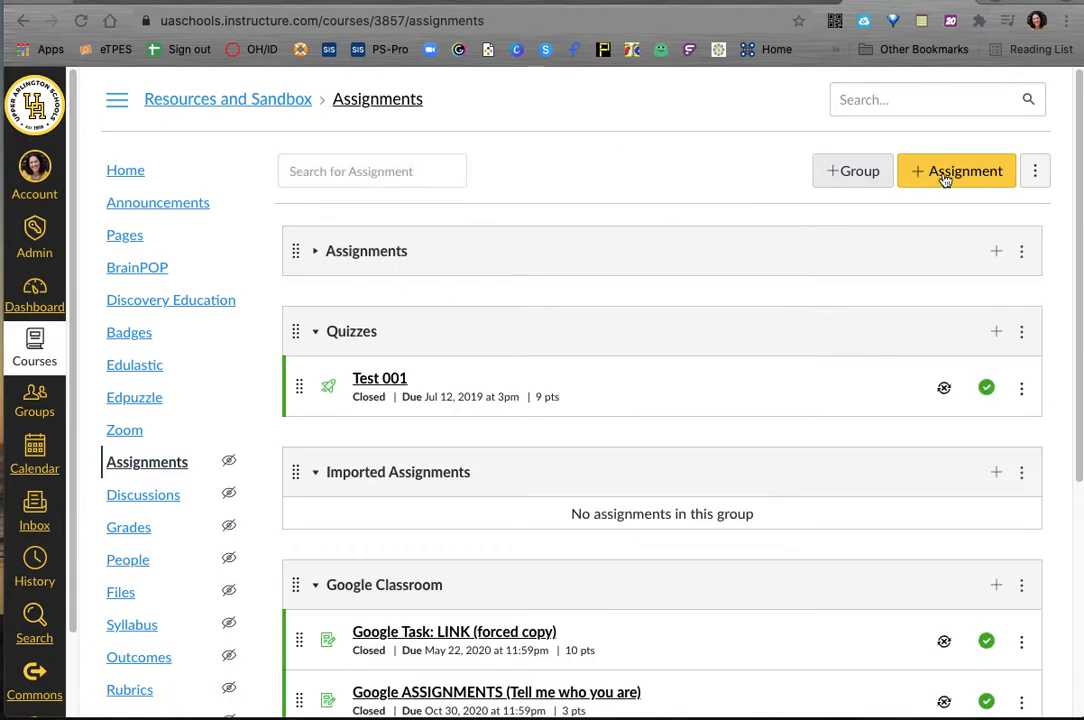
left_click(942, 176)
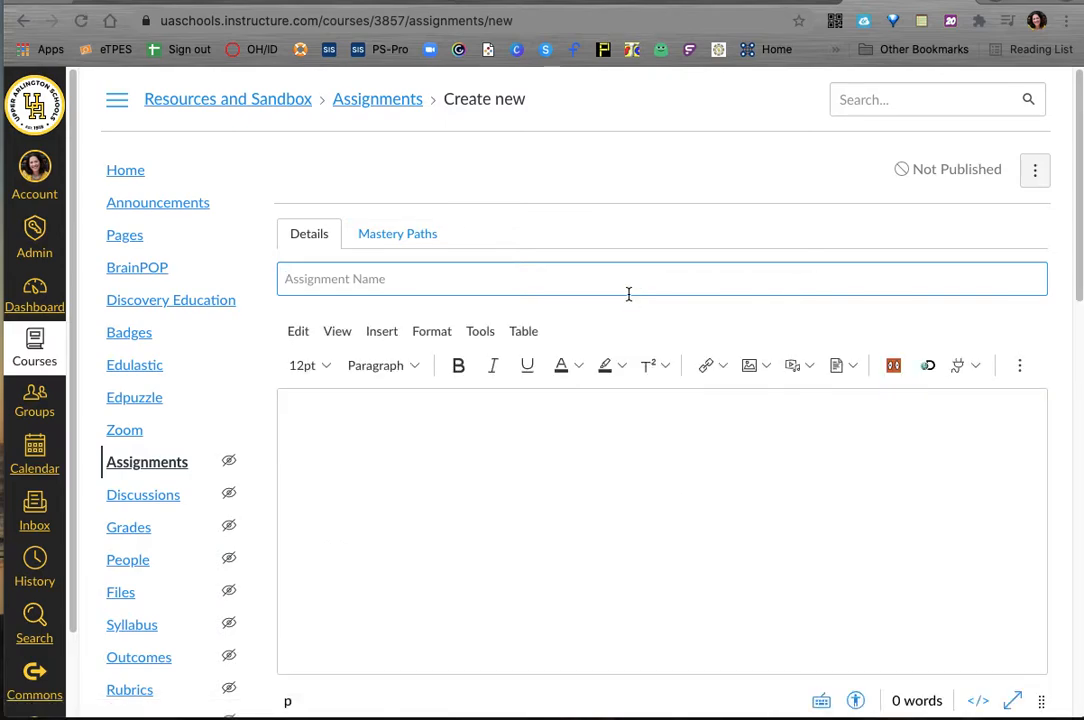
left_click(628, 290)
type("External tools test")
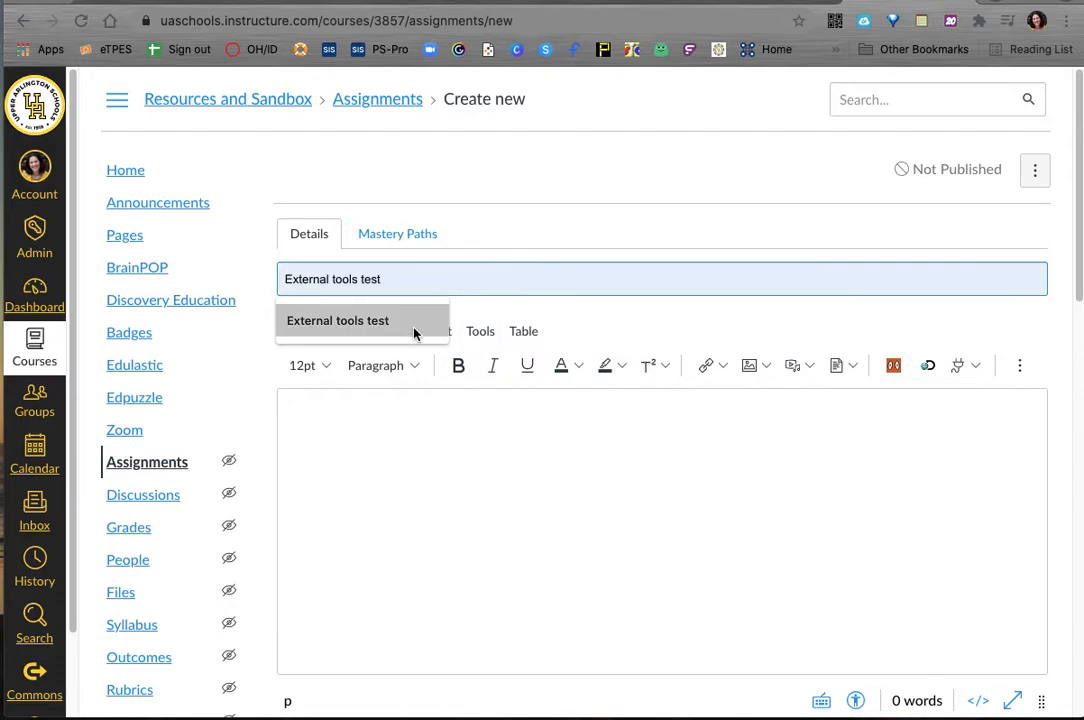
left_click(423, 322)
left_click(462, 420)
type("directions ....")
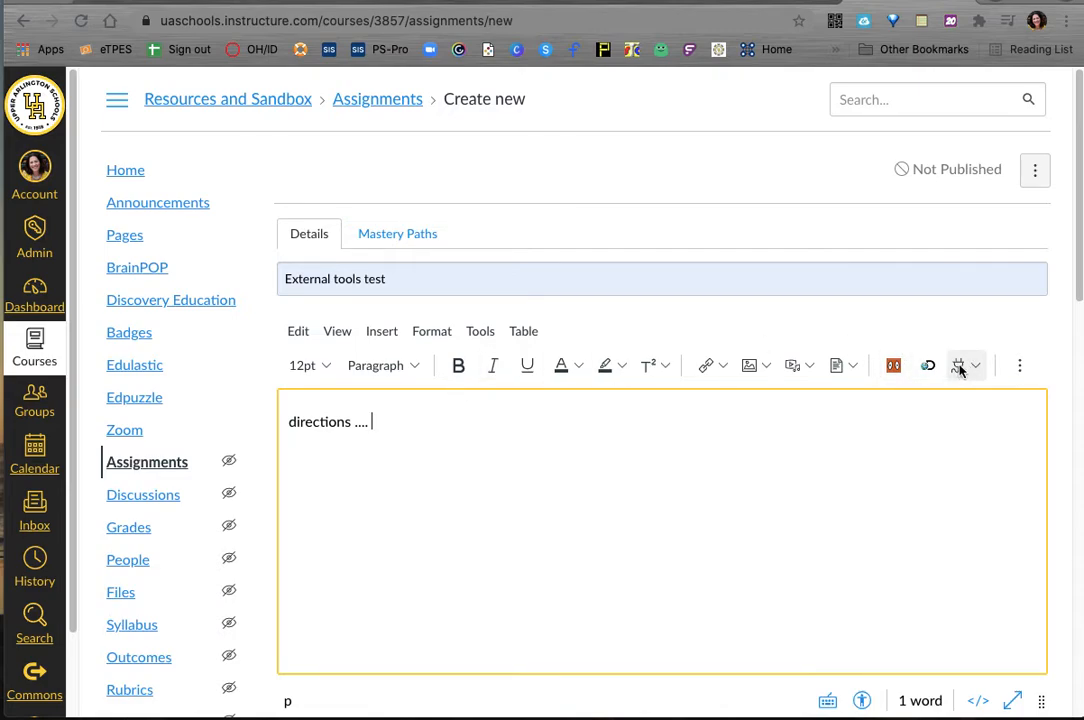
Step: Find the Reconstruction topic through the BrainPOP tool and insert its link after the directions in the assignment description
left_click(896, 368)
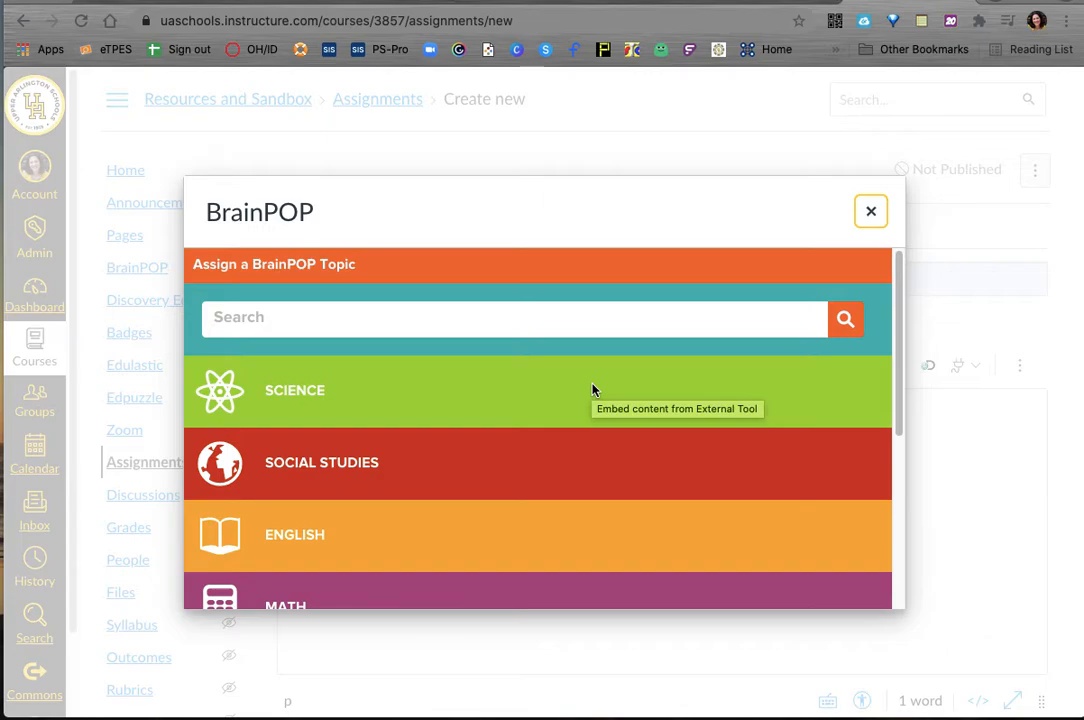
left_click(581, 328)
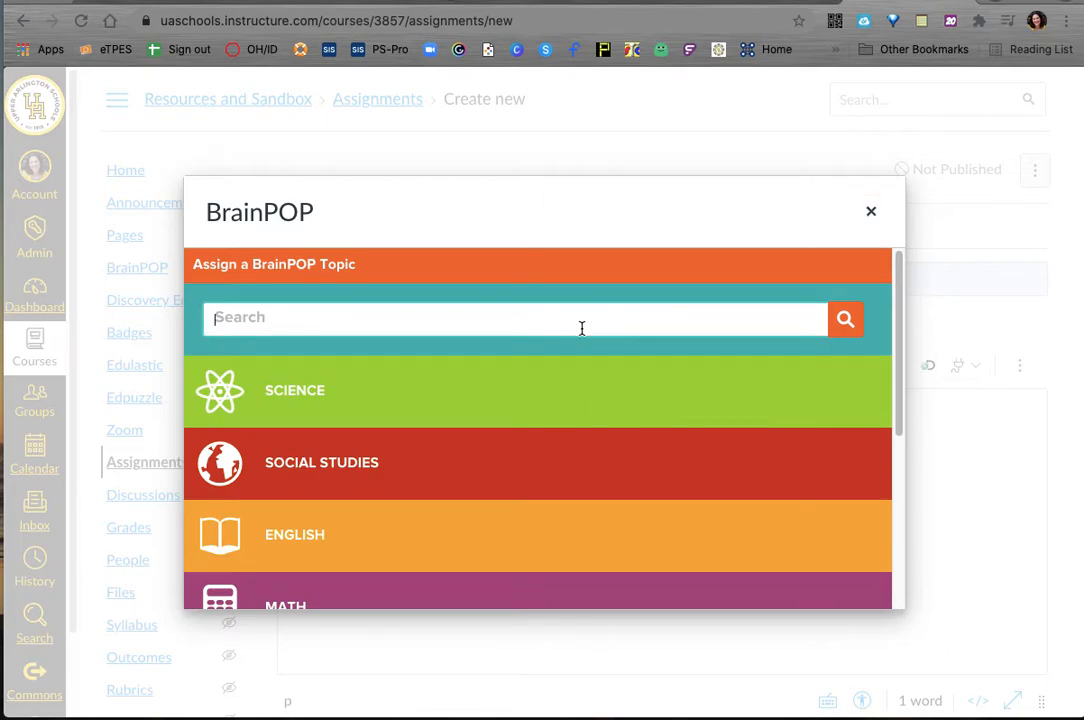
type("recon")
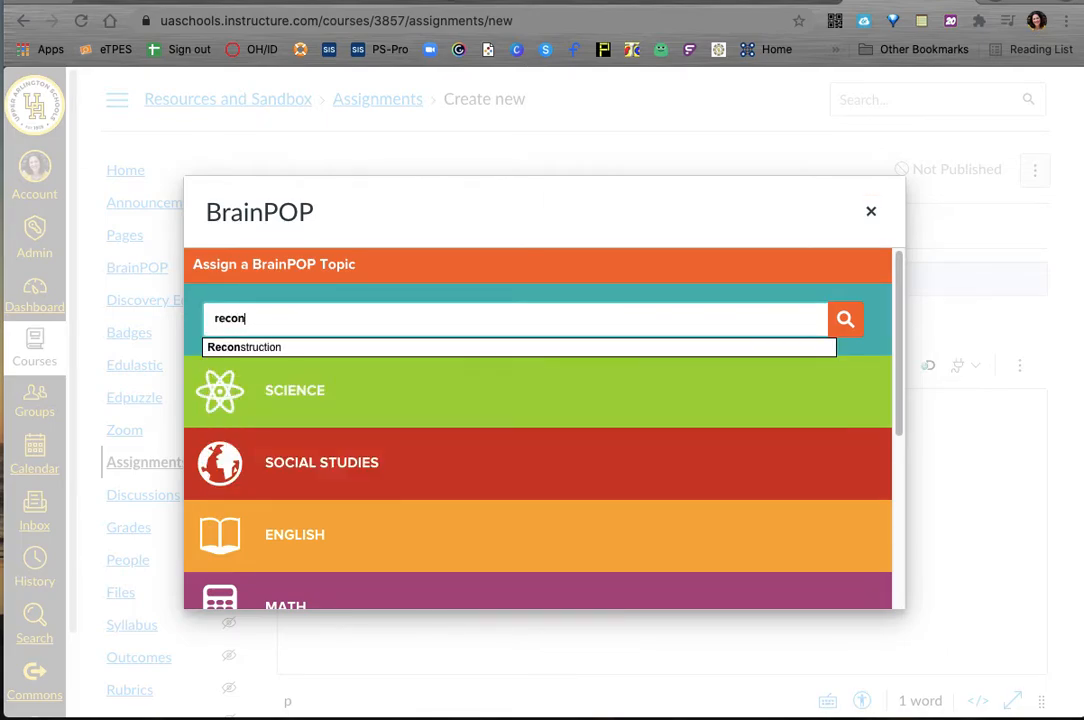
left_click(581, 350)
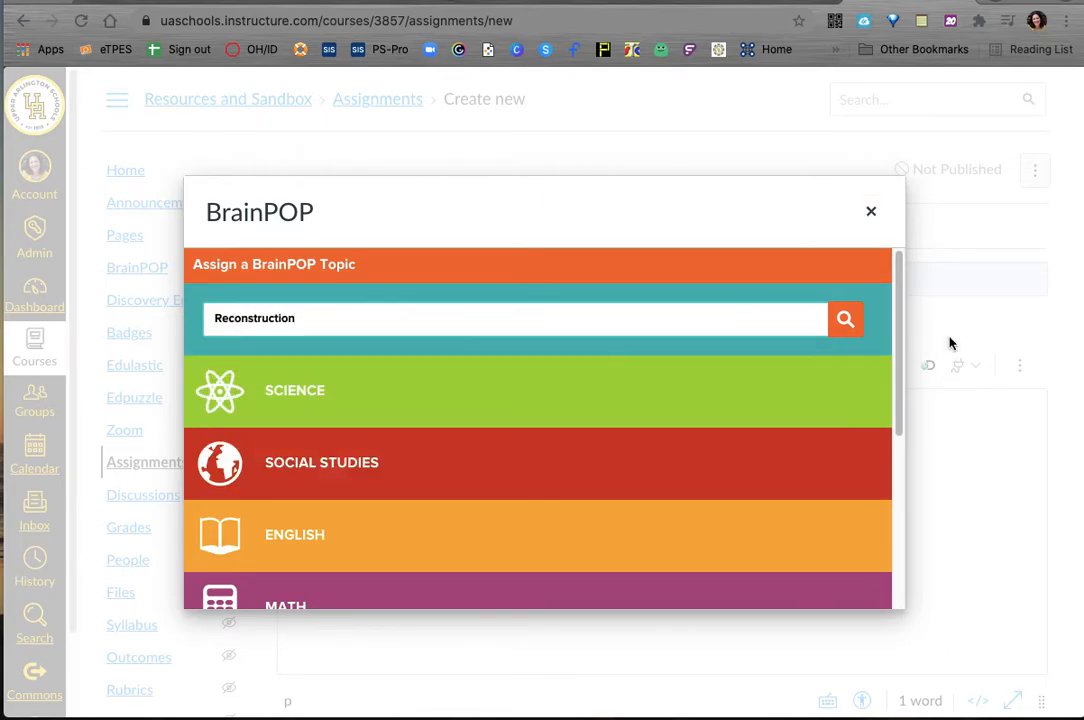
left_click(854, 328)
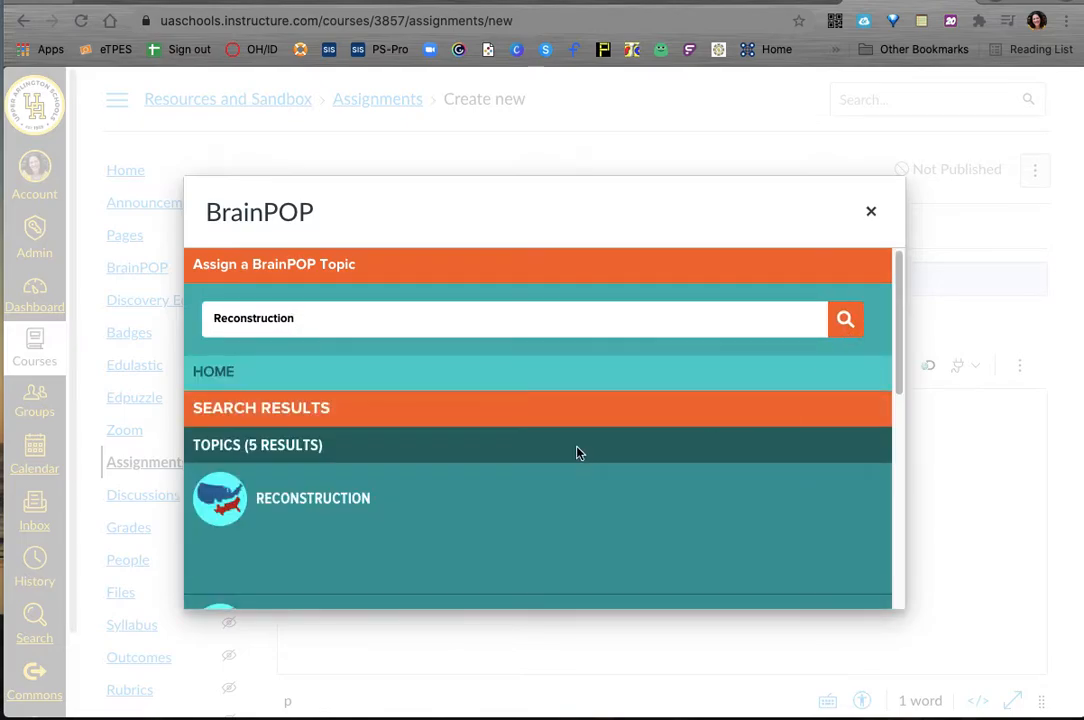
left_click(276, 494)
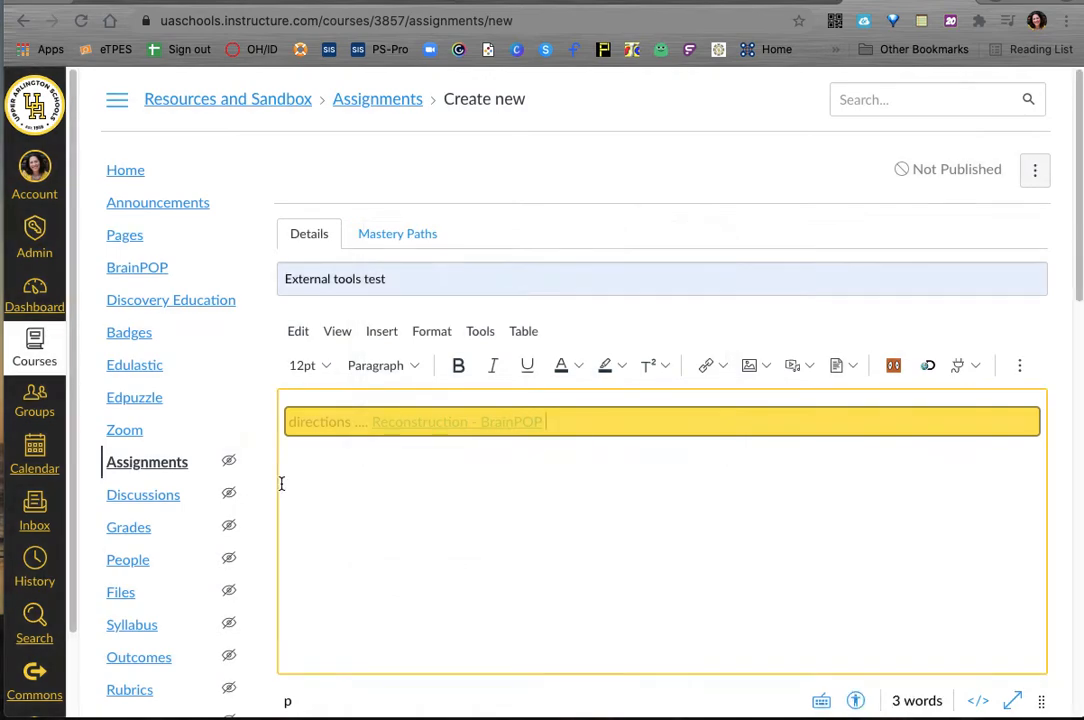
Step: Delete the "Reconstruction - BrainPOP" link from the assignment description, leaving "directions ..."
left_click(423, 426)
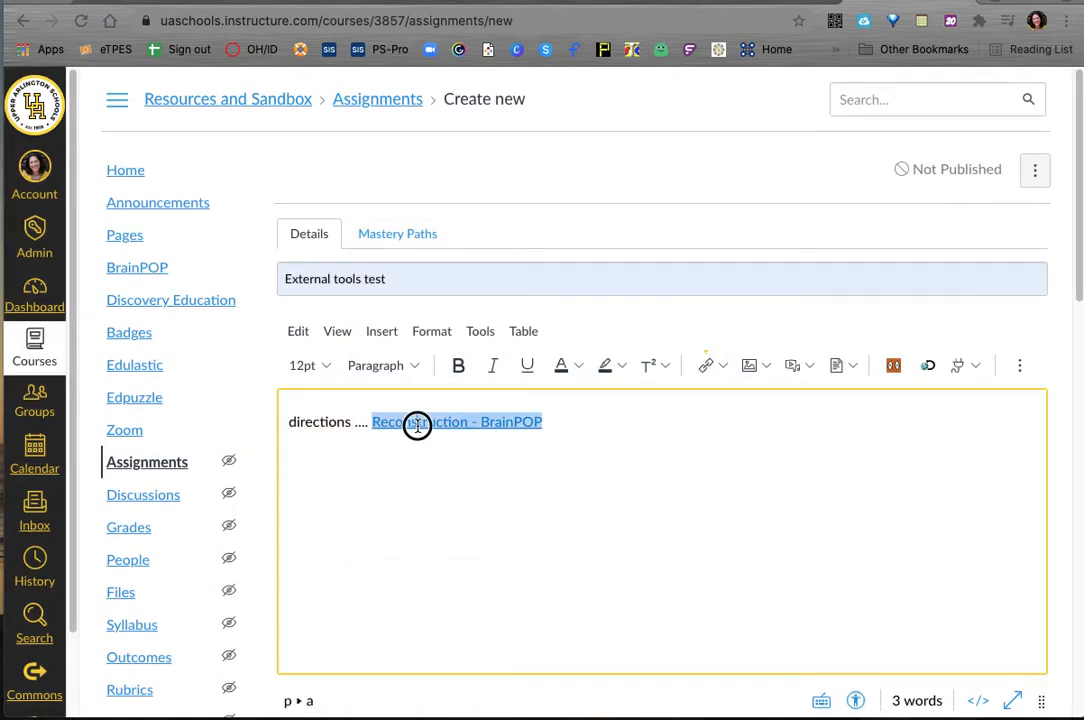
left_click(583, 464)
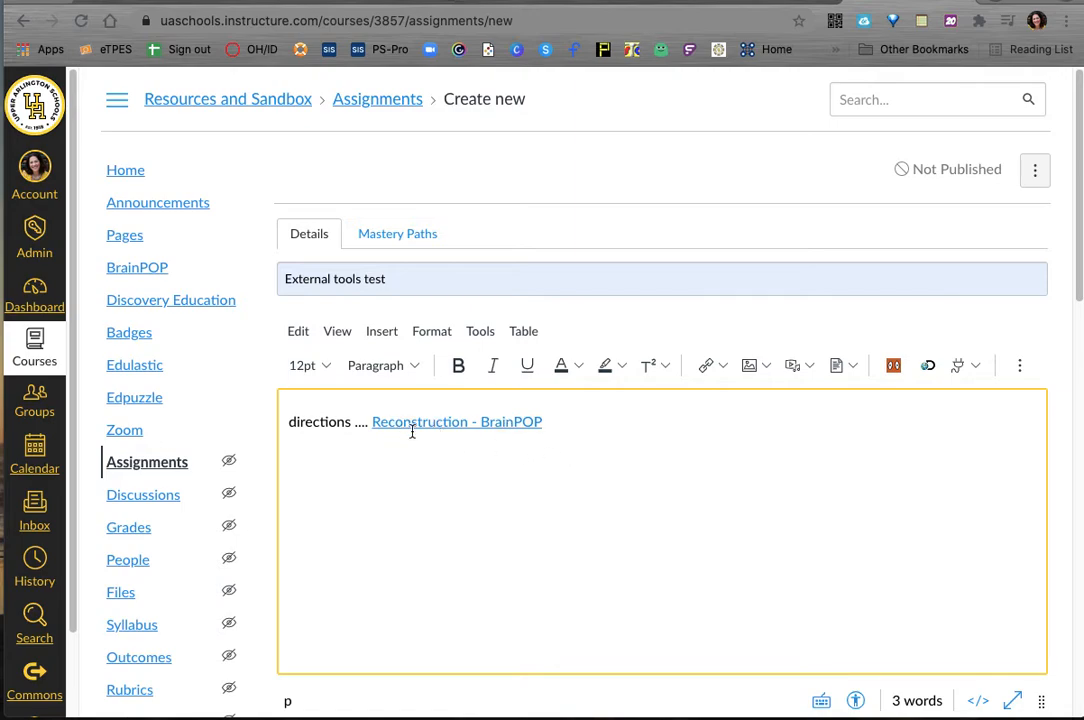
left_click_drag(583, 428, 380, 421)
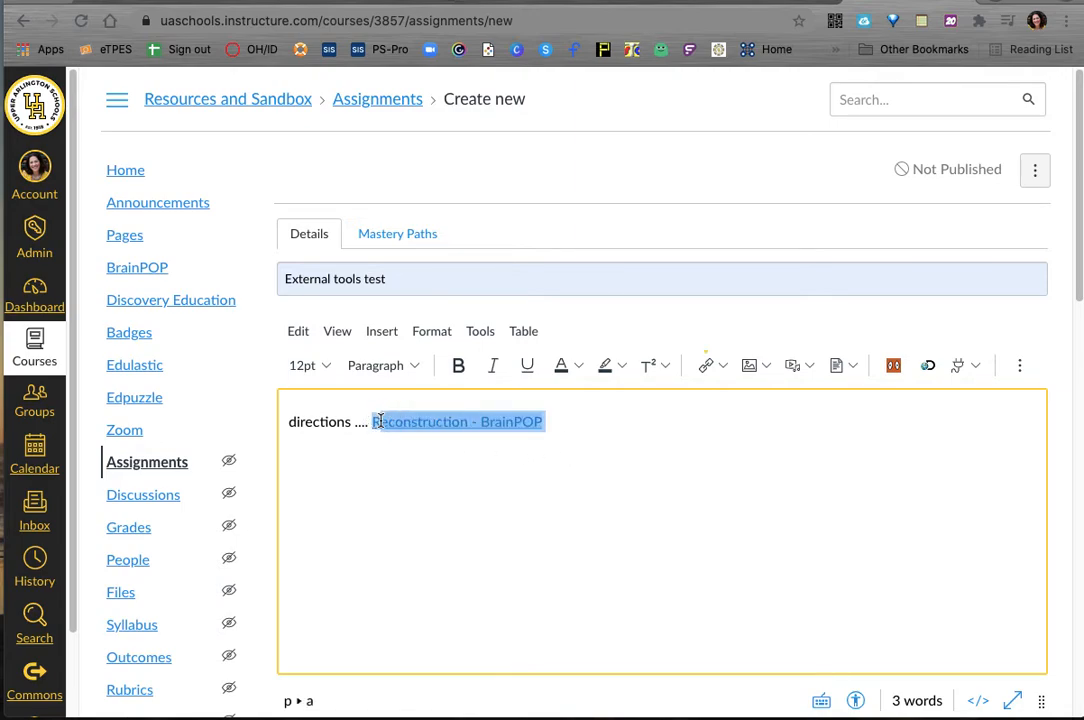
type("R")
key("BackSpace")
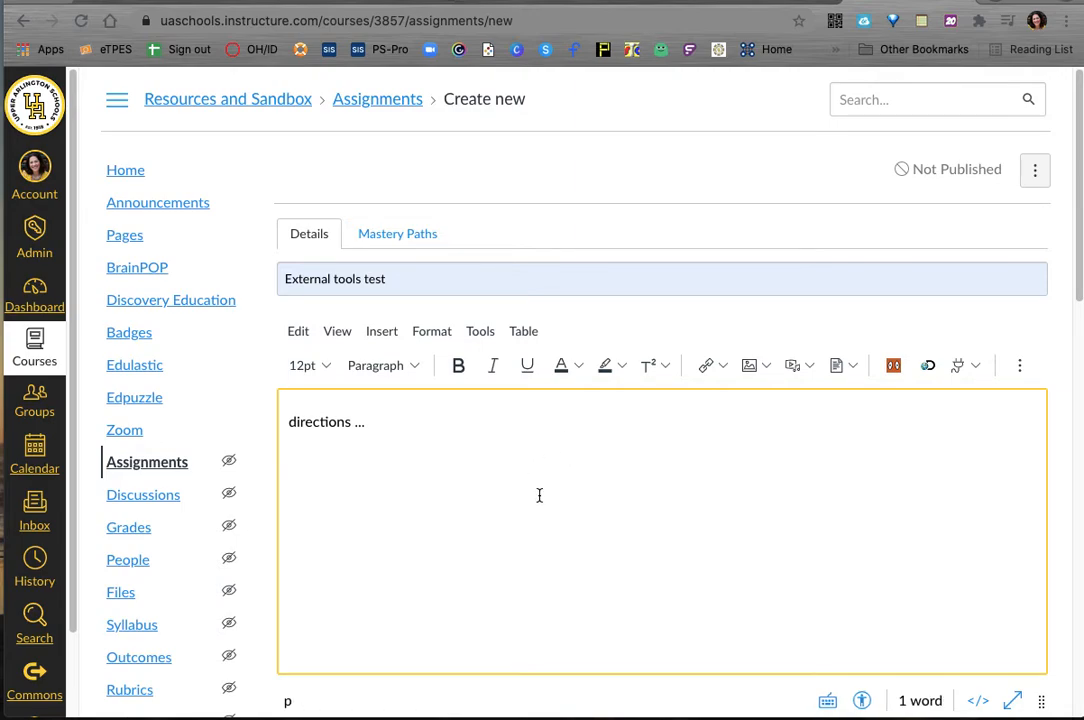
Step: Set the assignment's points to 3 and choose BrainPOP as its external submission tool
scroll(537, 494, "down", 5)
left_click(503, 440)
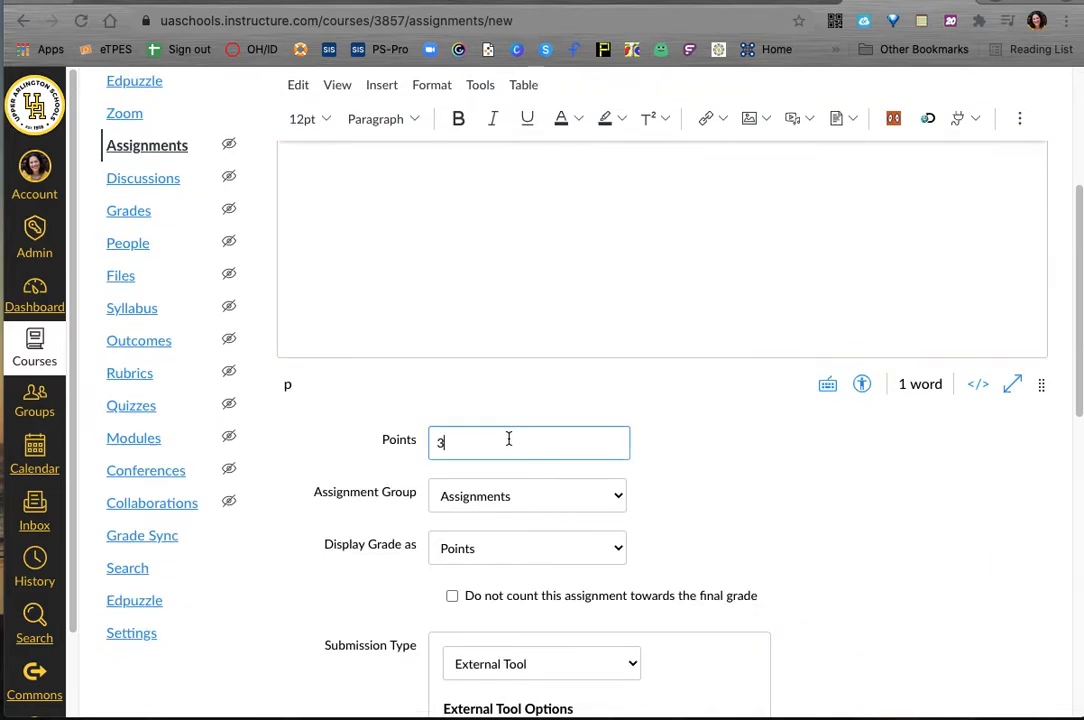
scroll(640, 540, "down", 4)
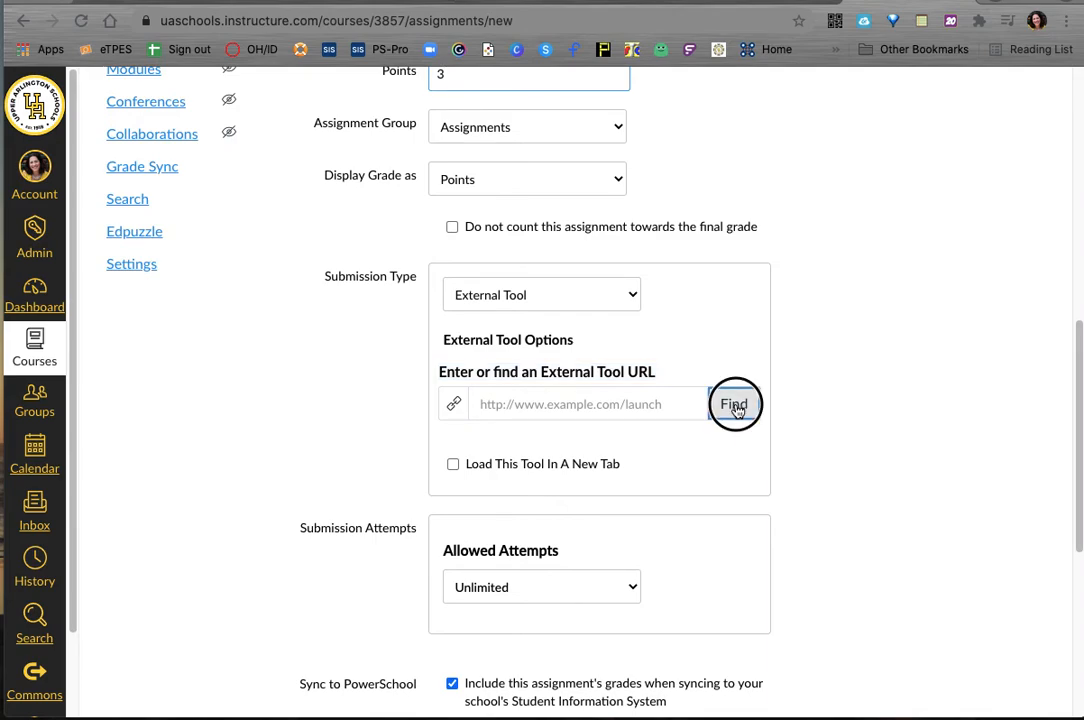
left_click(740, 410)
scroll(530, 452, "down", 1)
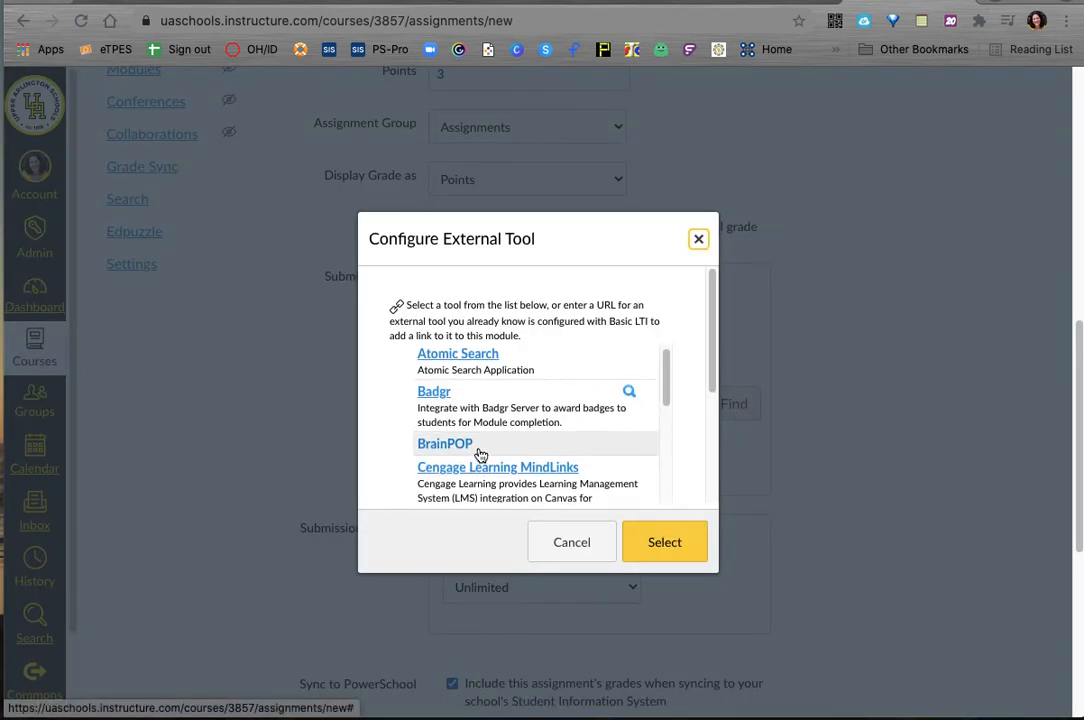
left_click(517, 455)
left_click(680, 546)
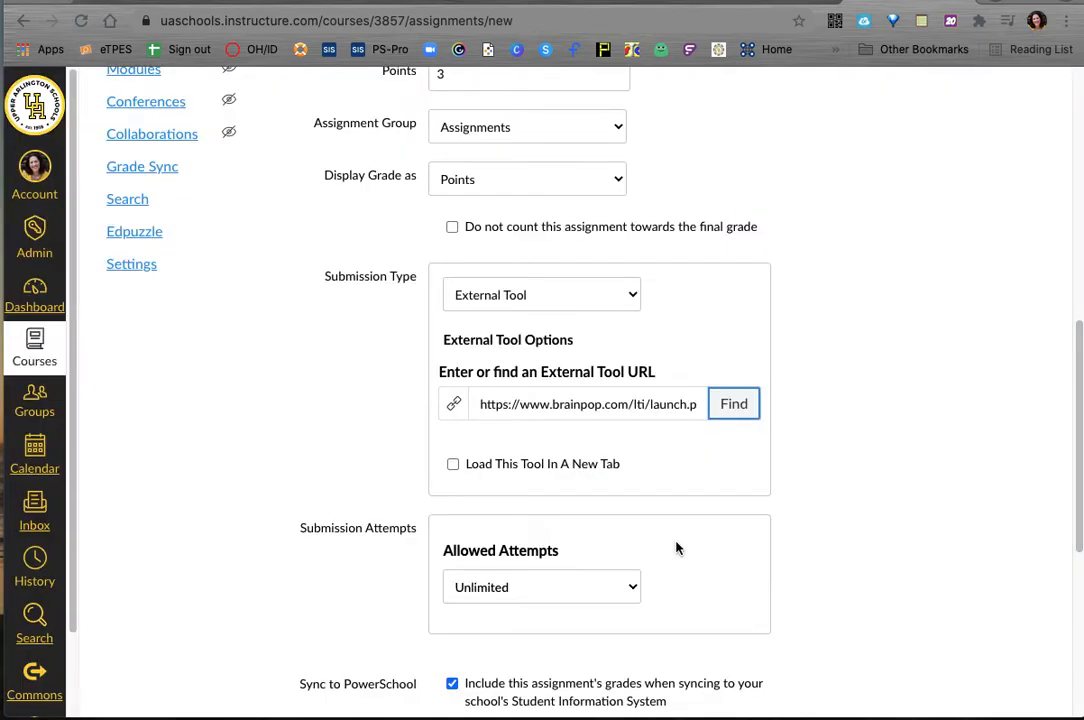
Step: Exclude the assignment's grades from the PowerSchool sync and save the assignment
scroll(845, 472, "down", 2)
scroll(840, 474, "down", 5)
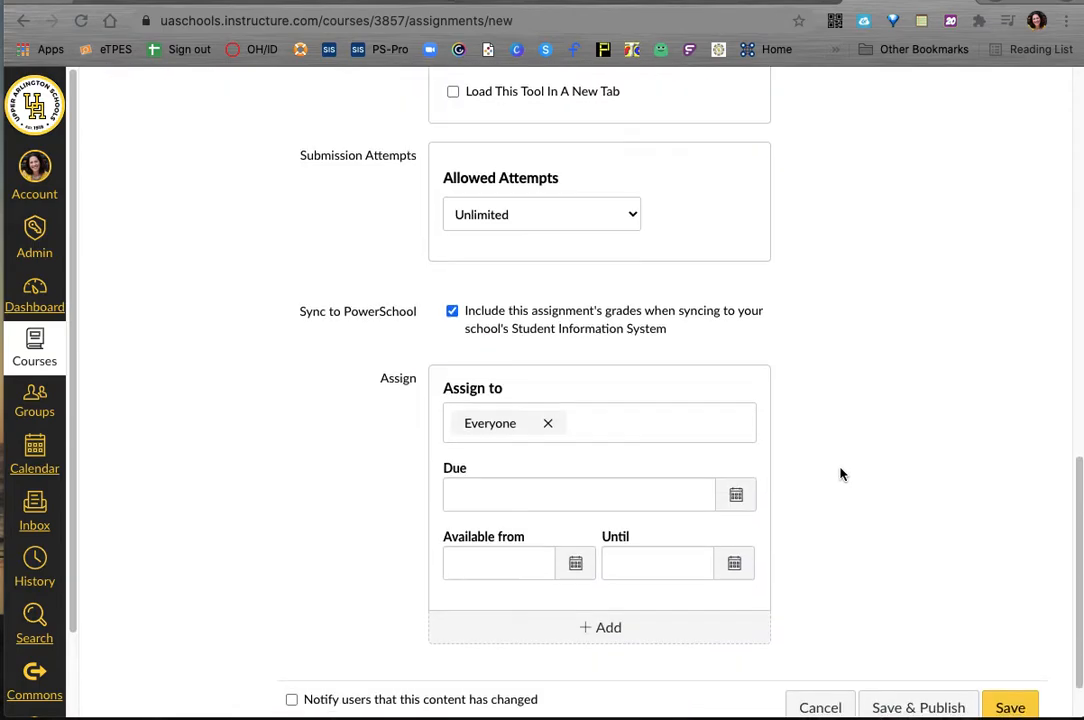
left_click(474, 256)
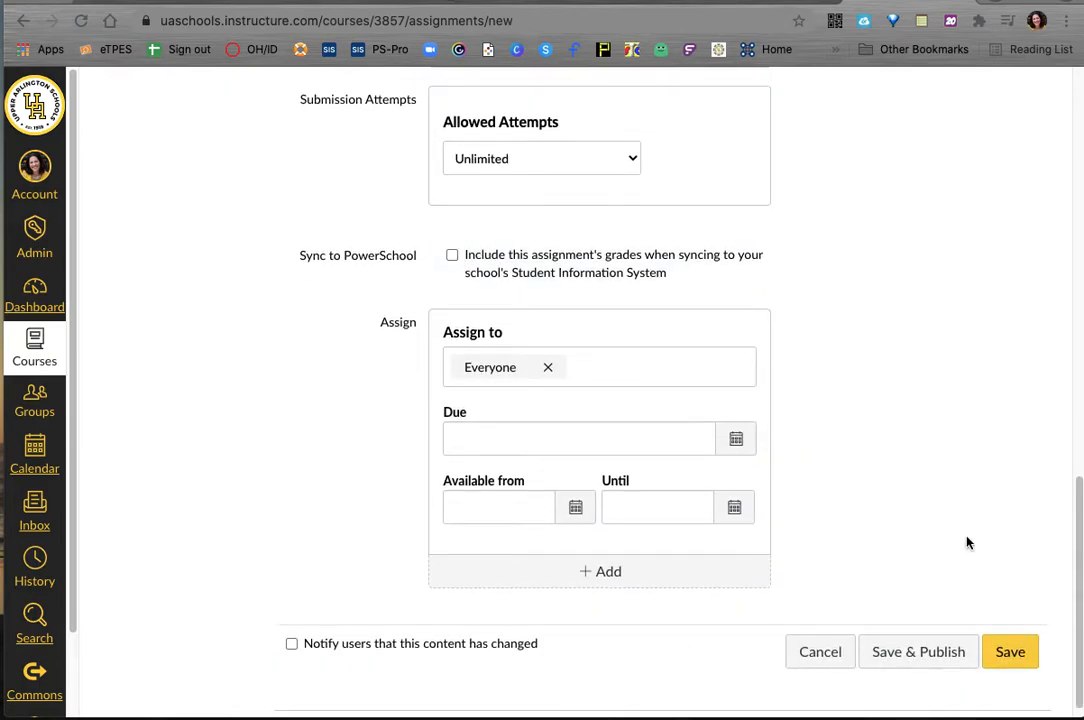
left_click(1005, 666)
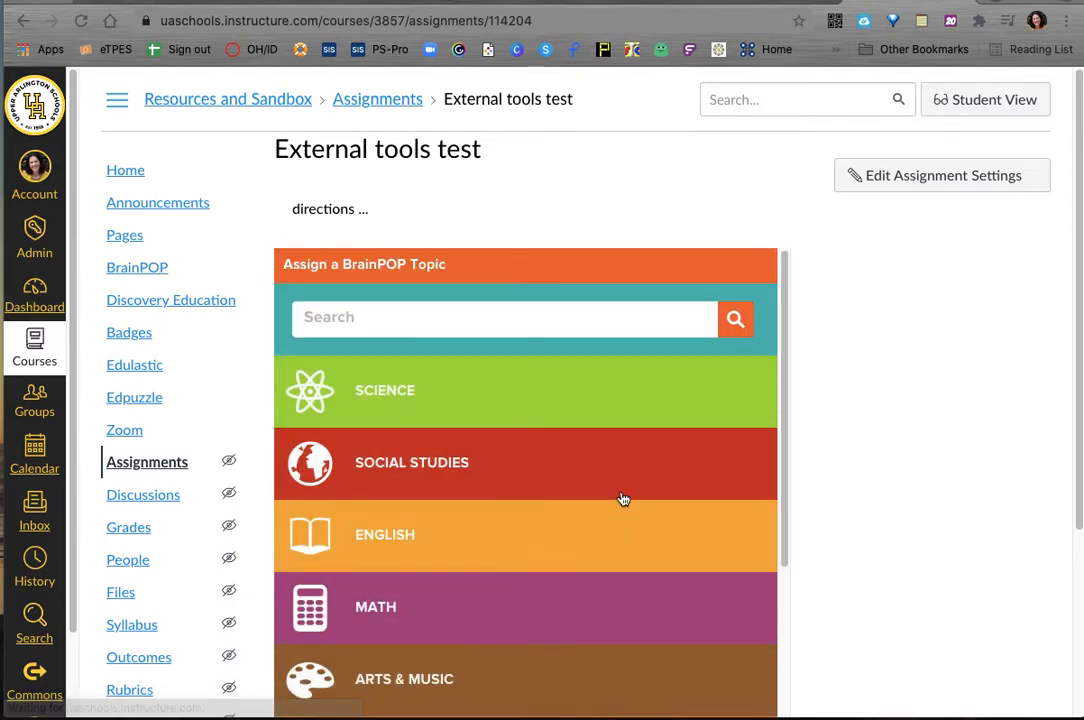
Step: Search the BrainPOP topics for Reconstruction and select that topic as the assignment's resource
left_click(475, 322)
type("reconsto")
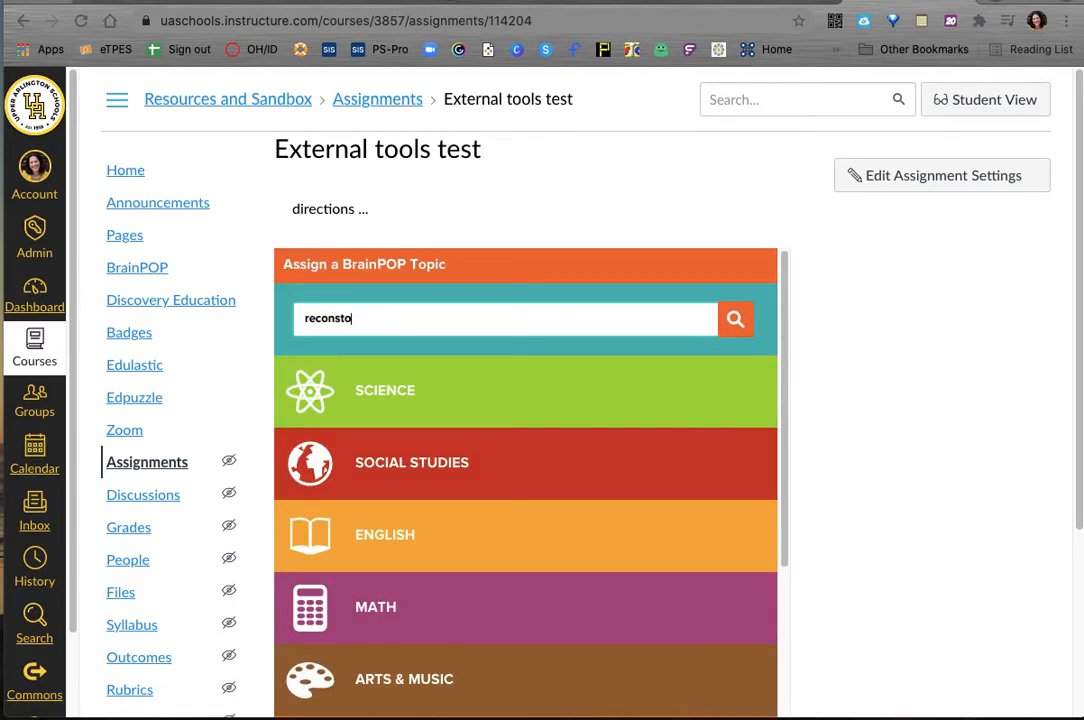
key("BackSpace")
type("u")
key("BackSpace")
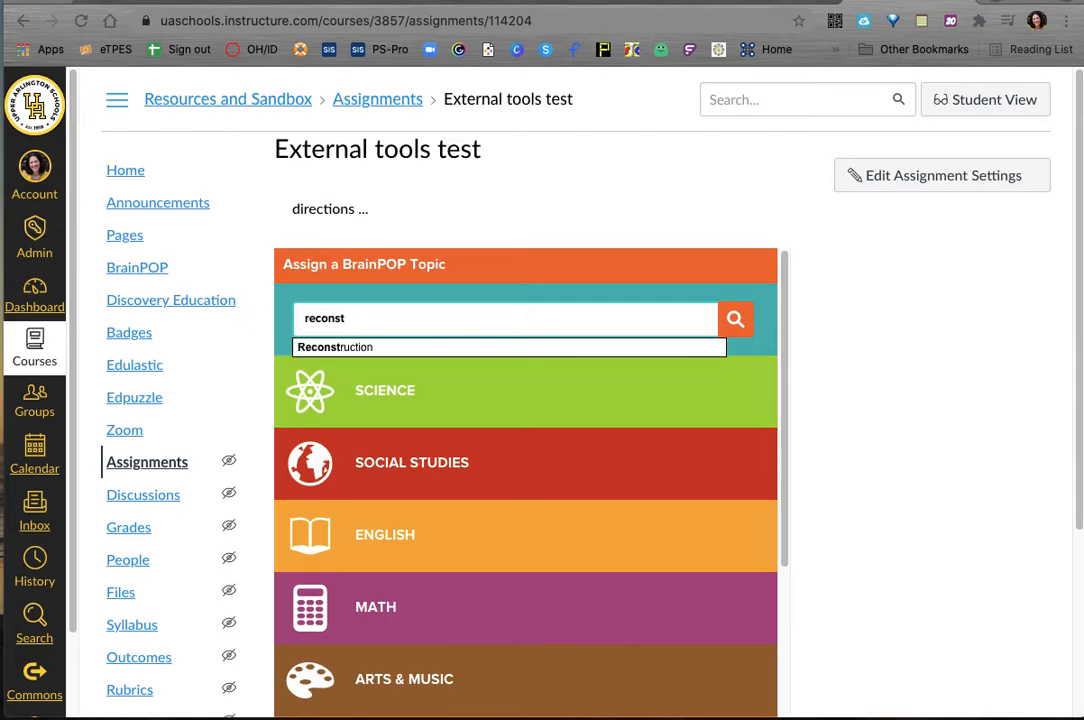
left_click(492, 348)
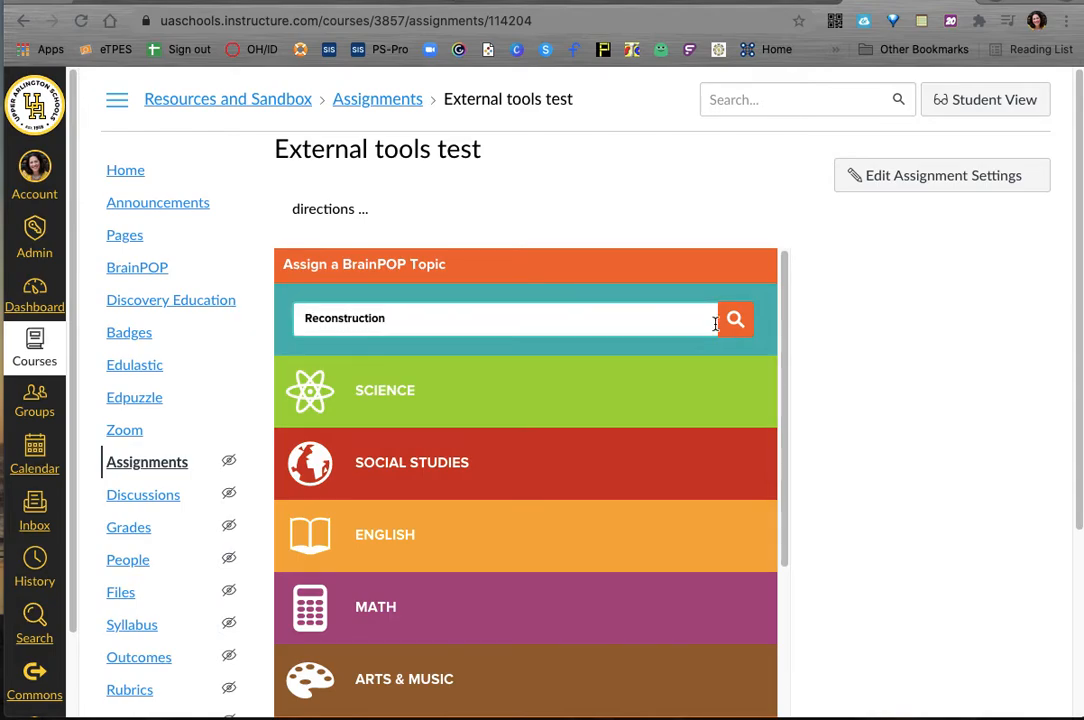
left_click(730, 324)
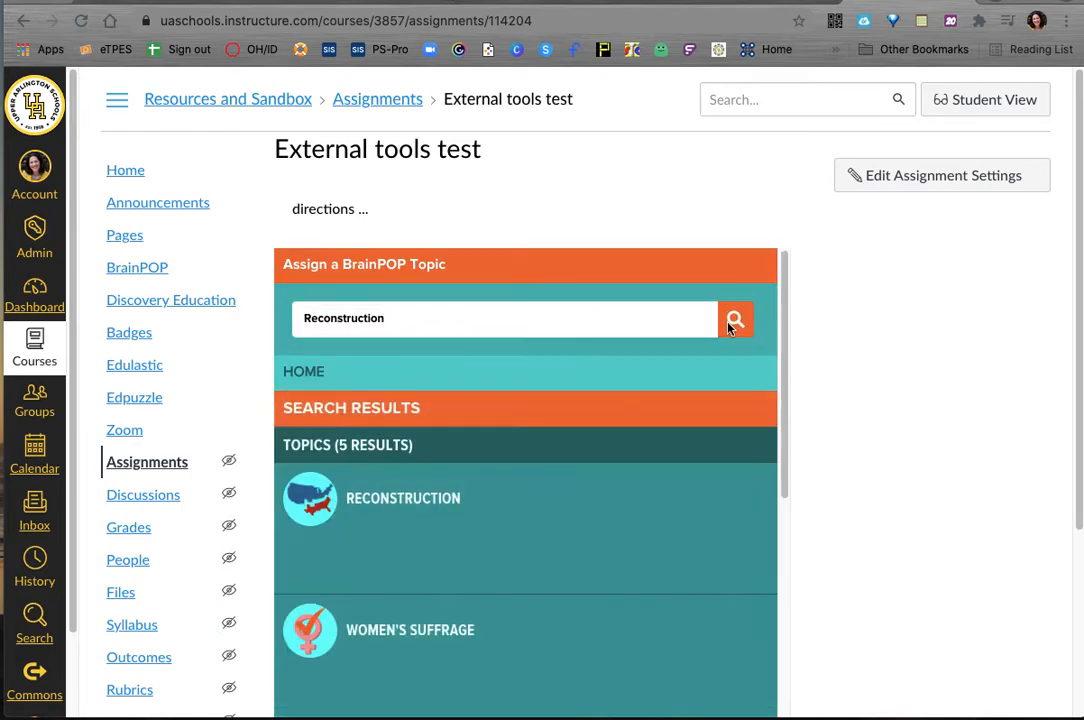
left_click(420, 504)
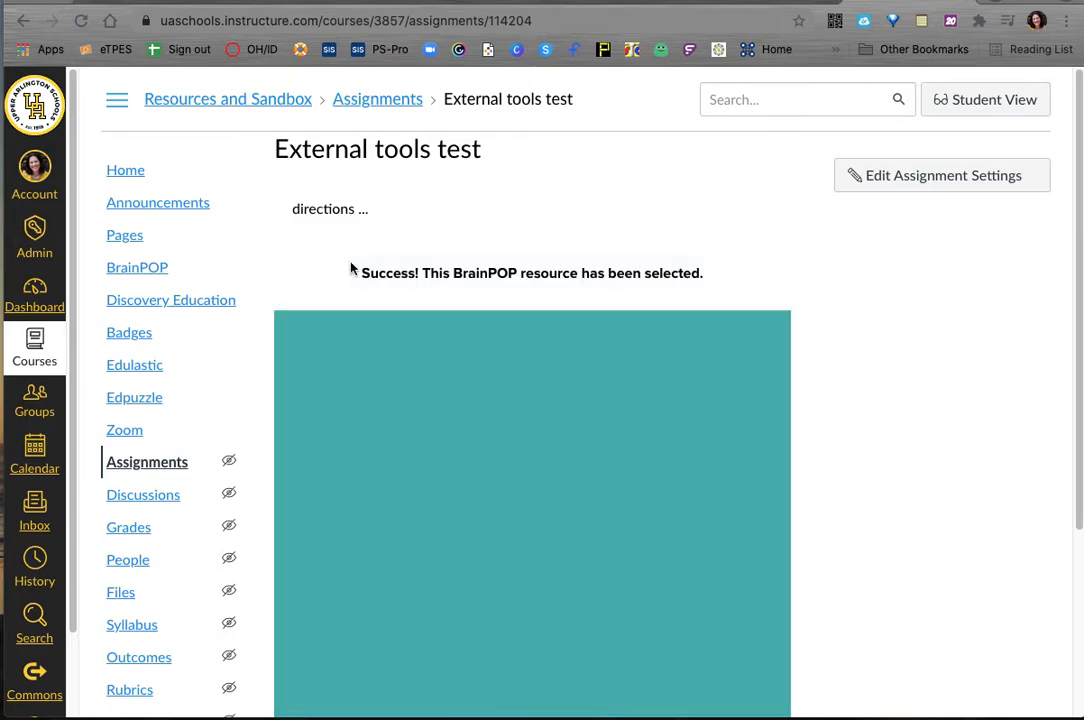
scroll(727, 508, "down", 5)
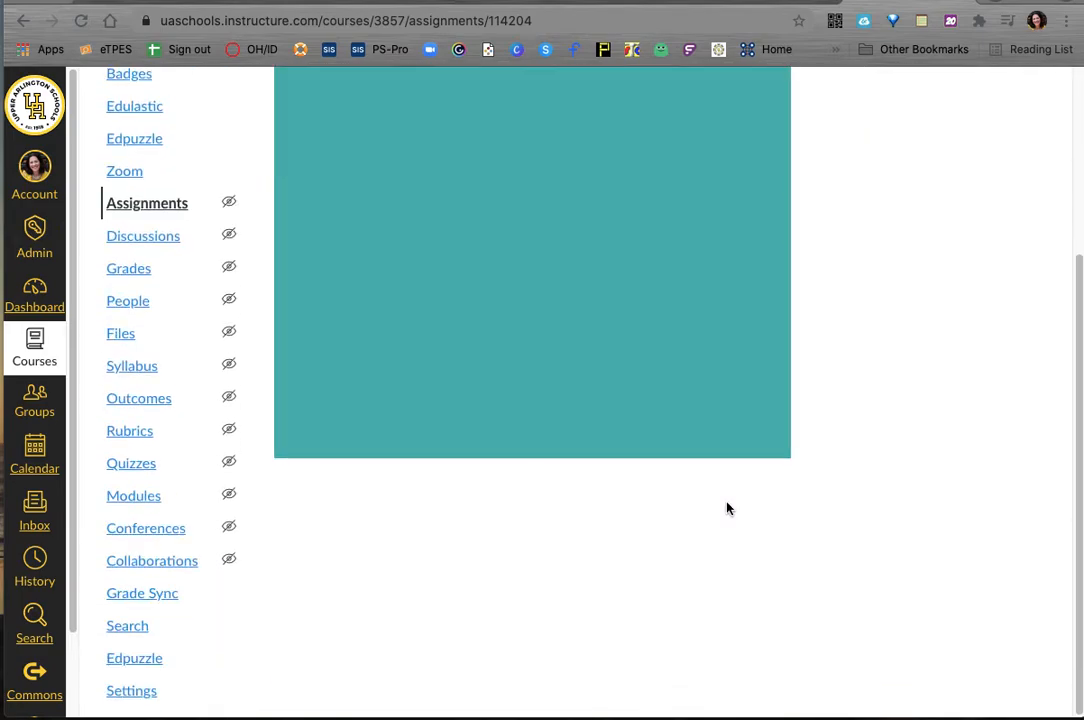
scroll(726, 508, "up", 5)
scroll(726, 508, "down", 4)
scroll(726, 508, "up", 3)
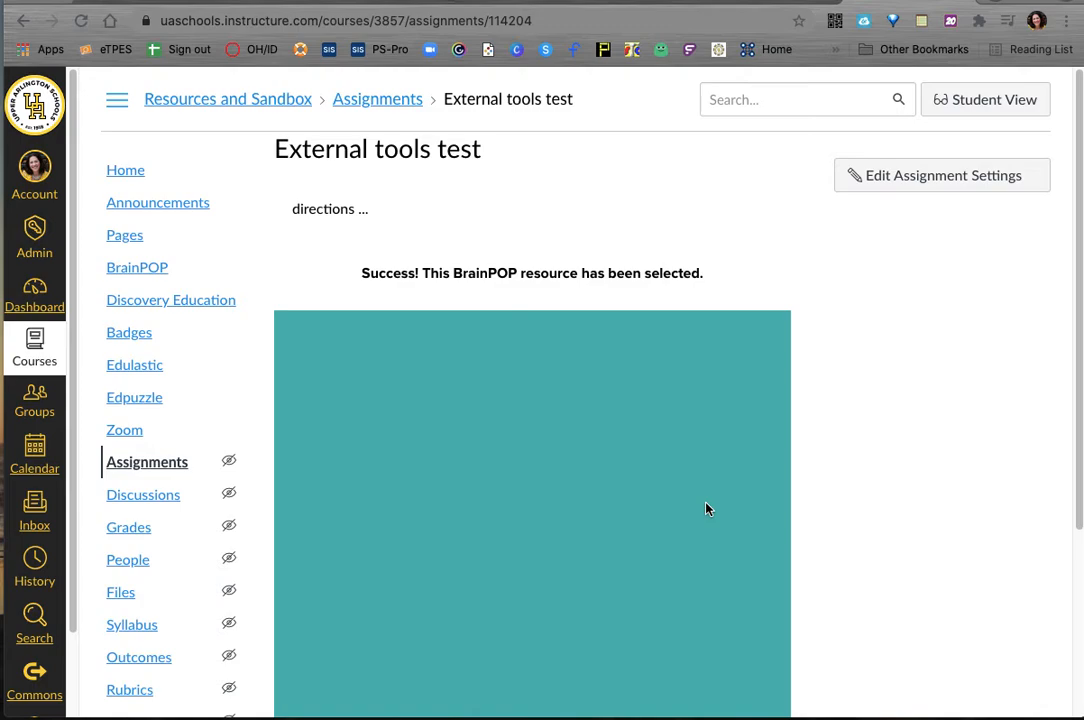
Step: Start a new discussion topic in the Resources and Sandbox course
left_click(171, 501)
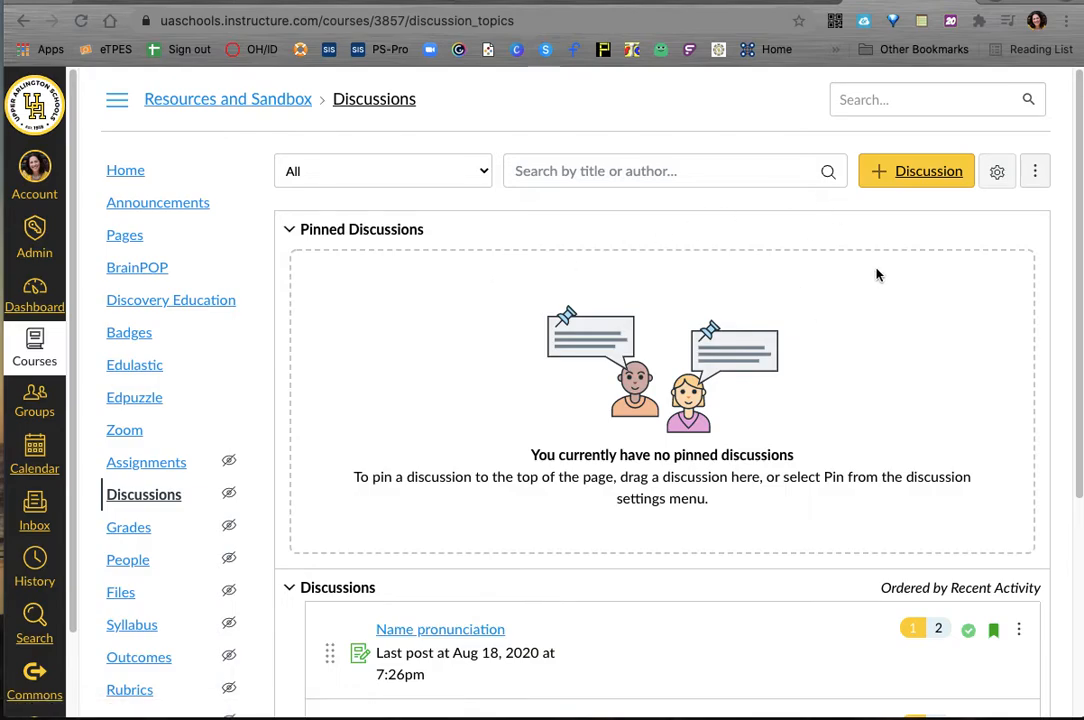
left_click(903, 173)
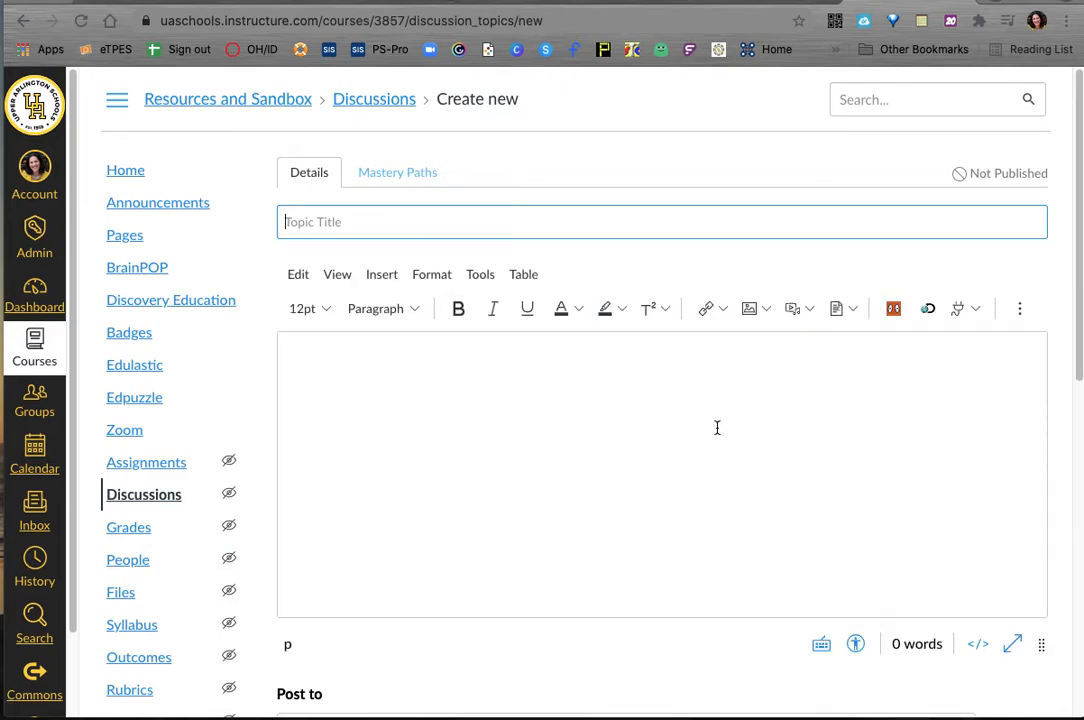
left_click(977, 314)
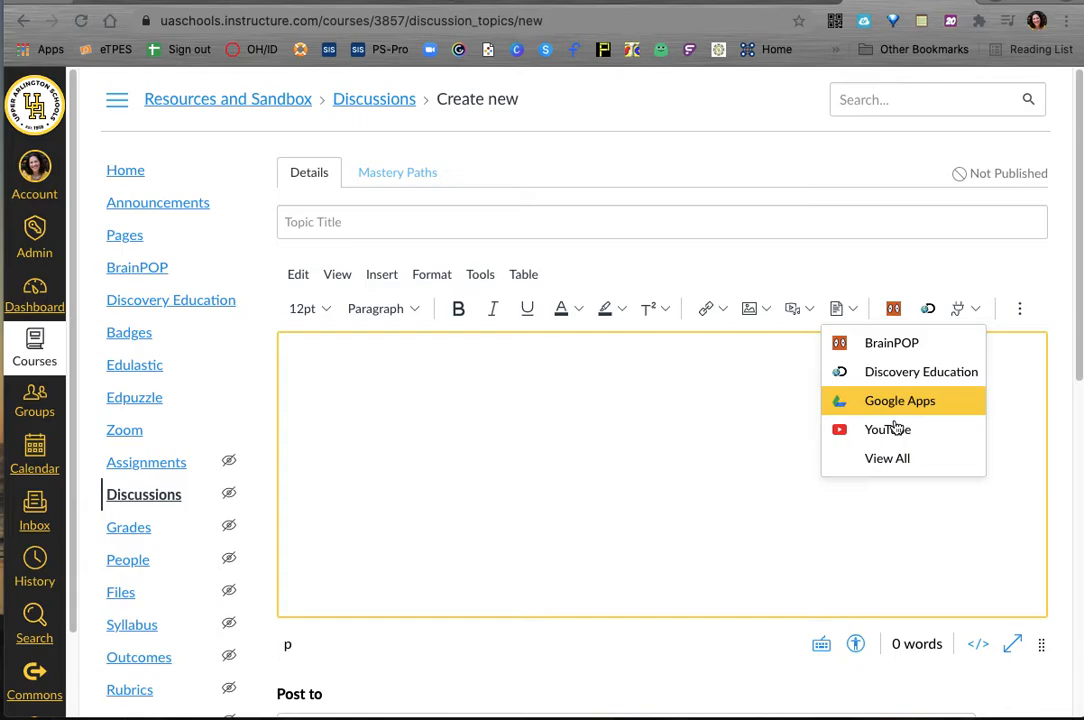
left_click(895, 430)
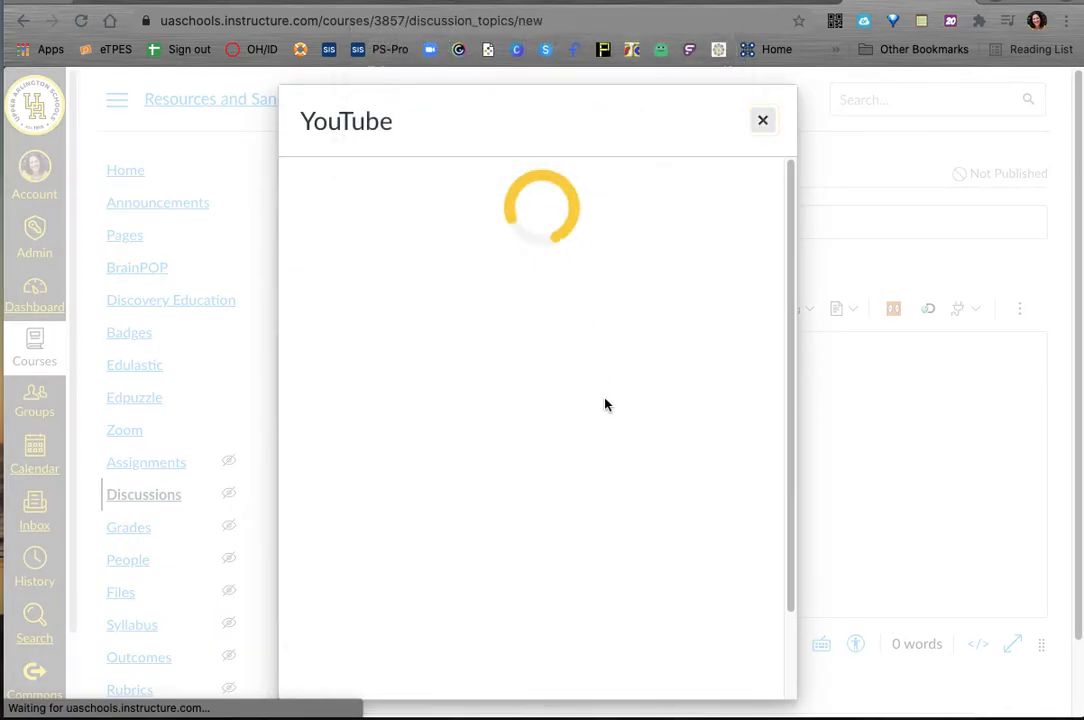
left_click(763, 121)
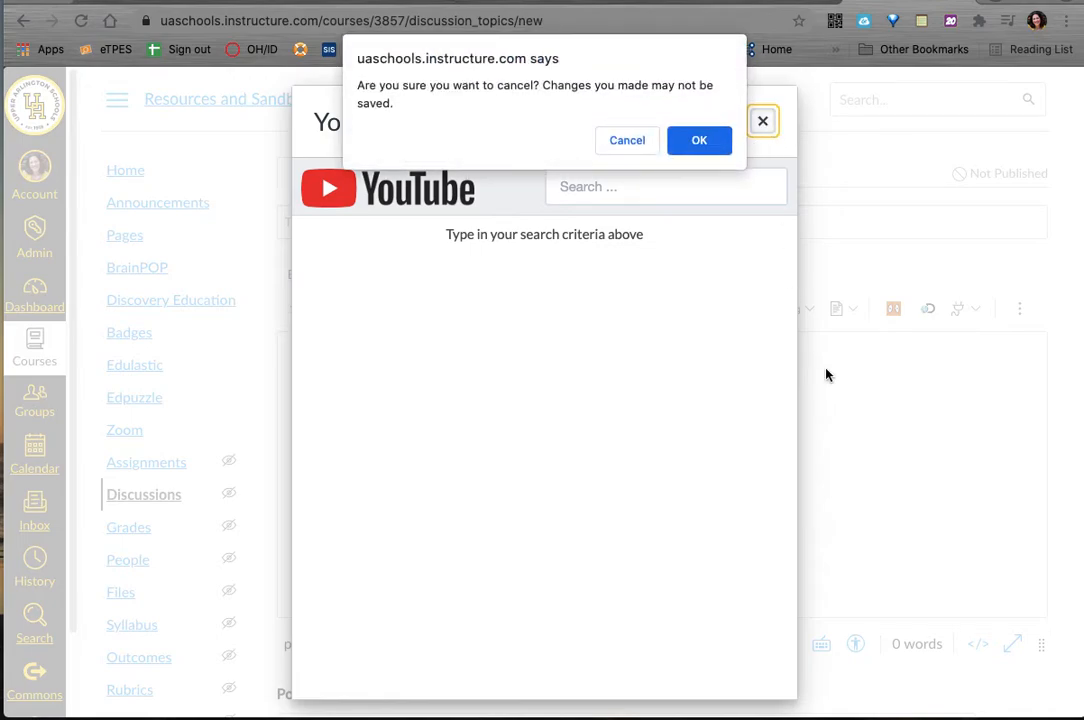
left_click(681, 142)
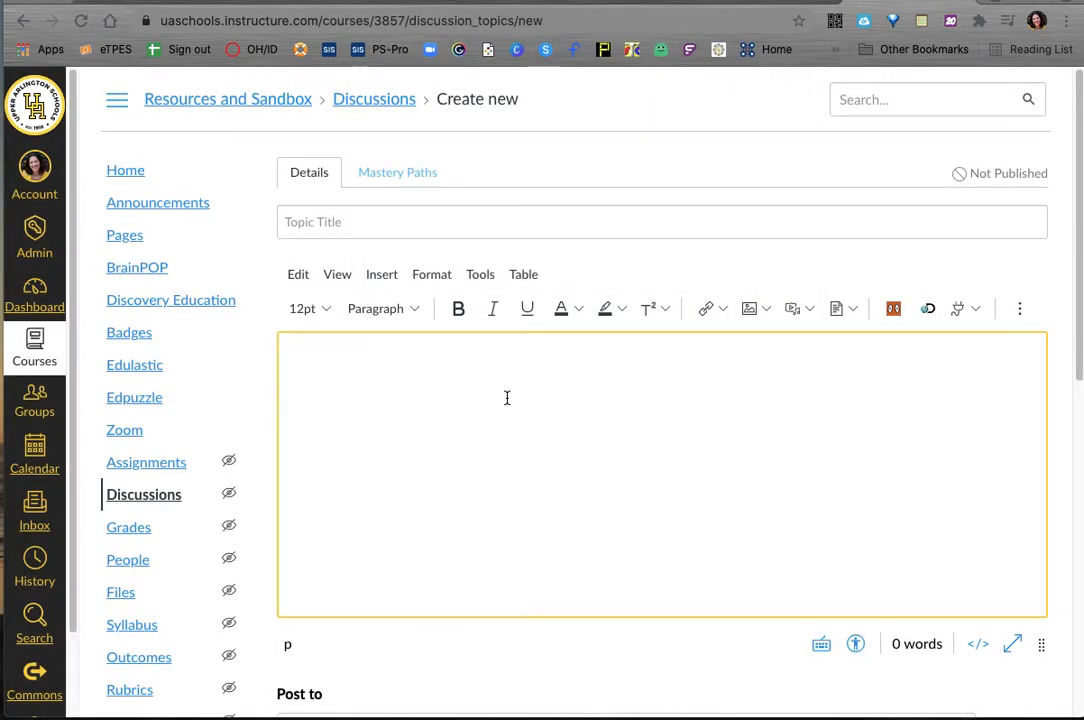
Step: Write two lines in the discussion body: "Step 1: Watch video" and "Step 2: share two thoughts:"
type("Step 1")
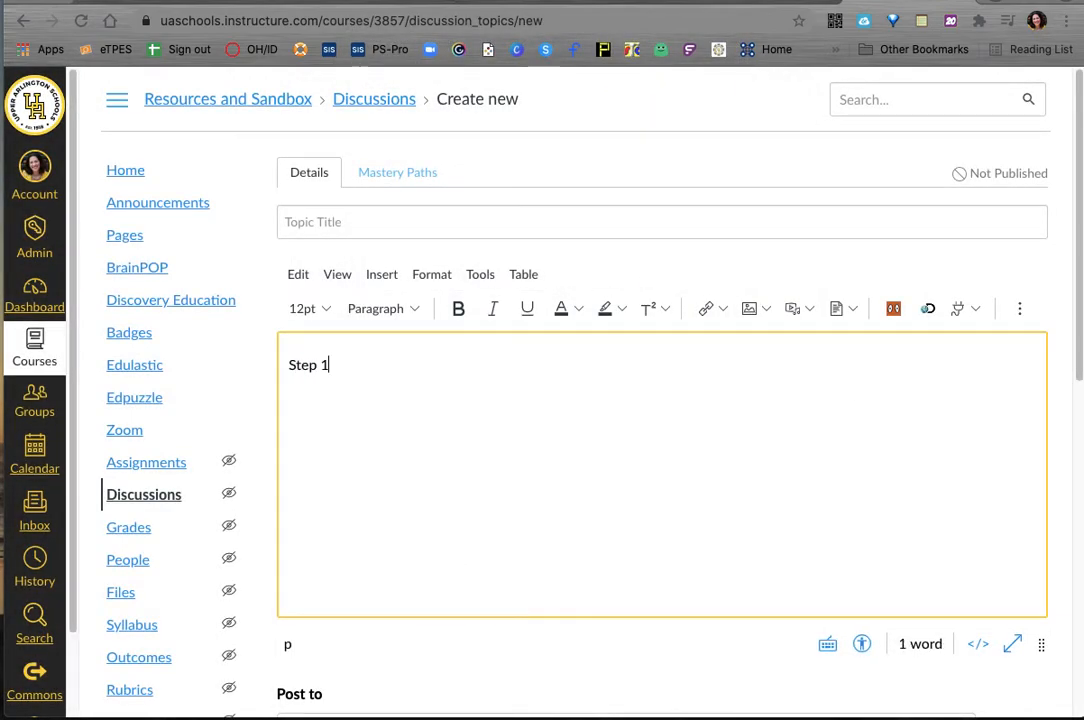
type(": Watch v")
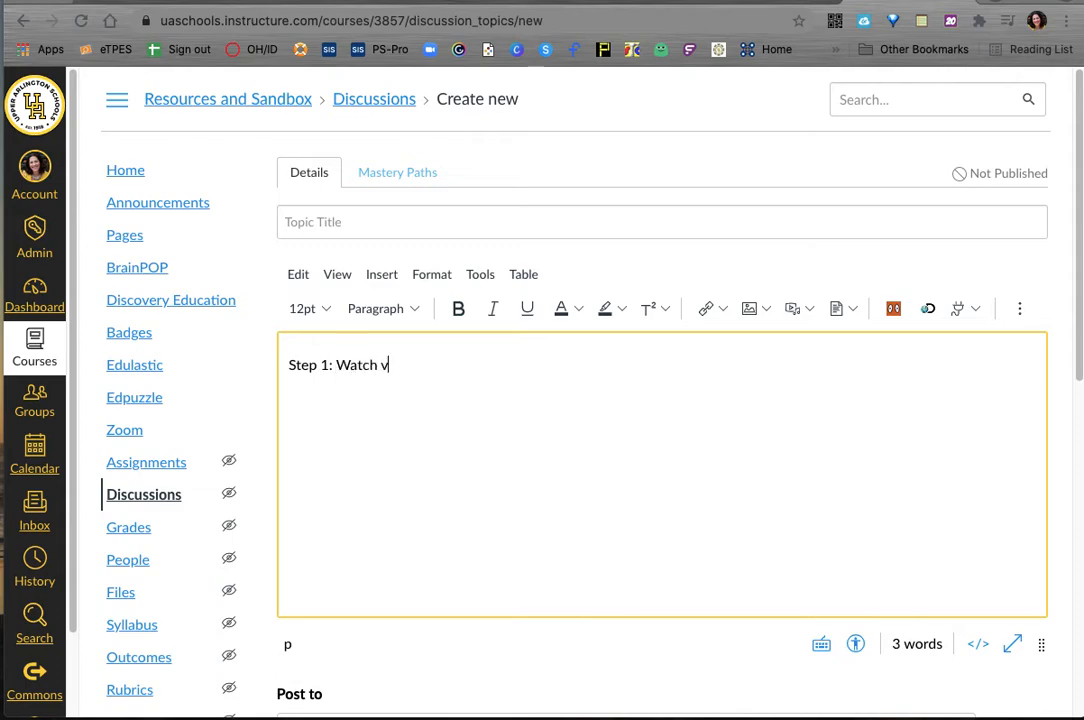
type("ideo")
key("Return")
type("Step 2:  ")
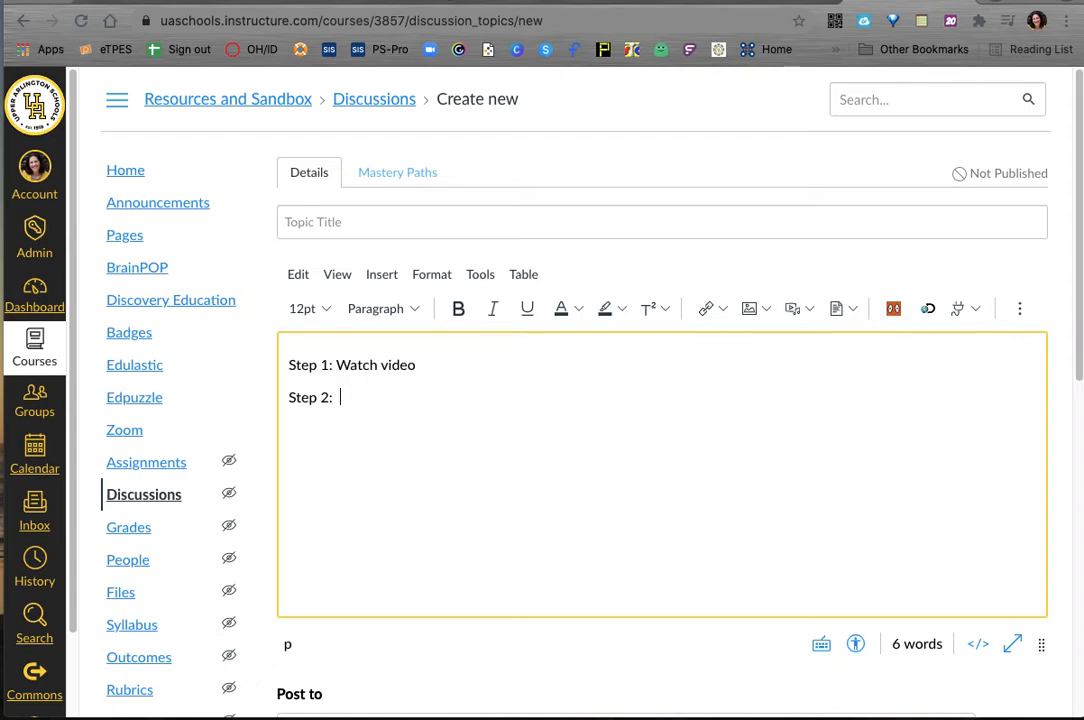
type("share two thoughts")
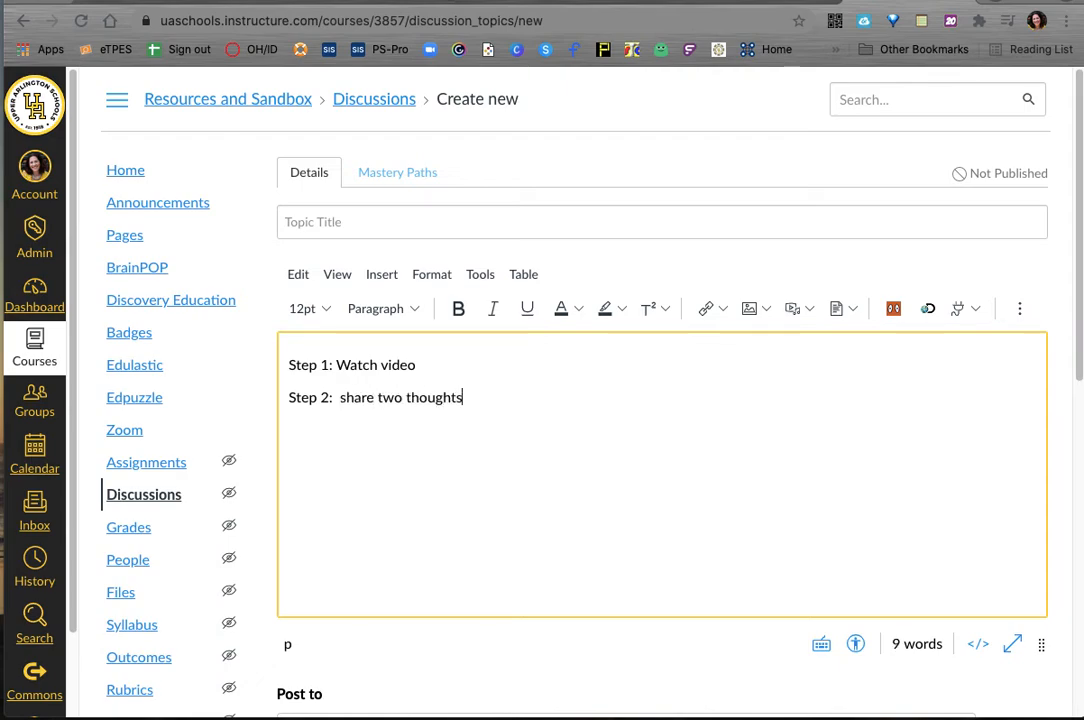
type(":")
Step: Search YouTube for "horse" and embed the video "Horse SOO Cute!" on a new line below "Step 1: Watch video"
left_click(416, 365)
key("Return")
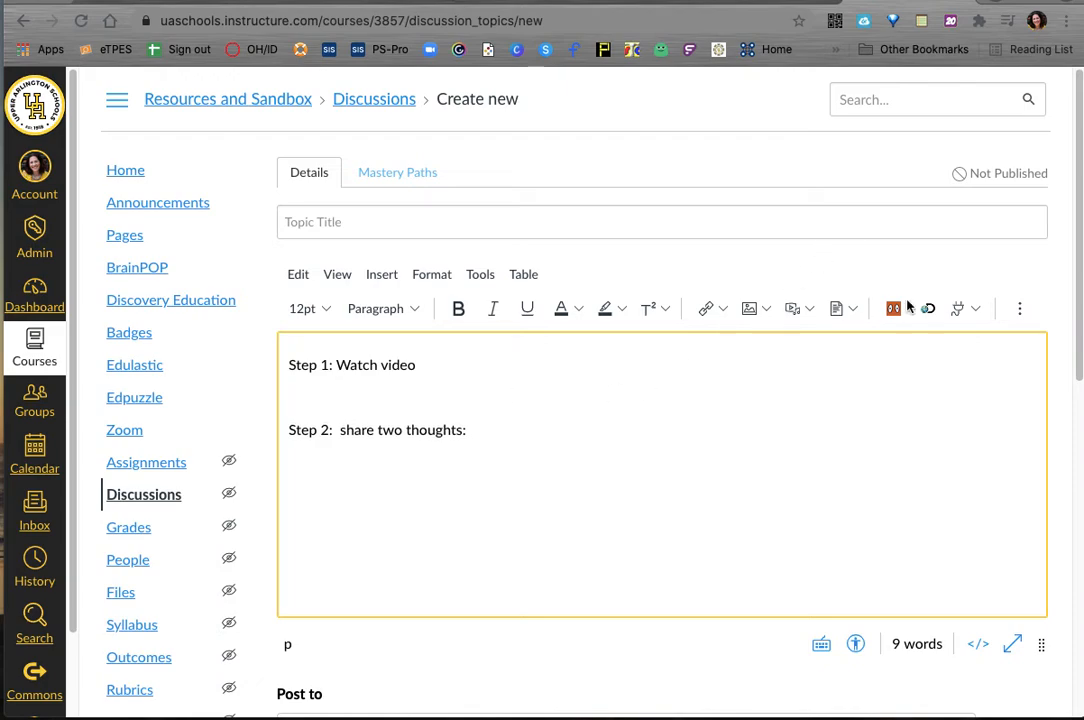
left_click(976, 309)
left_click(866, 430)
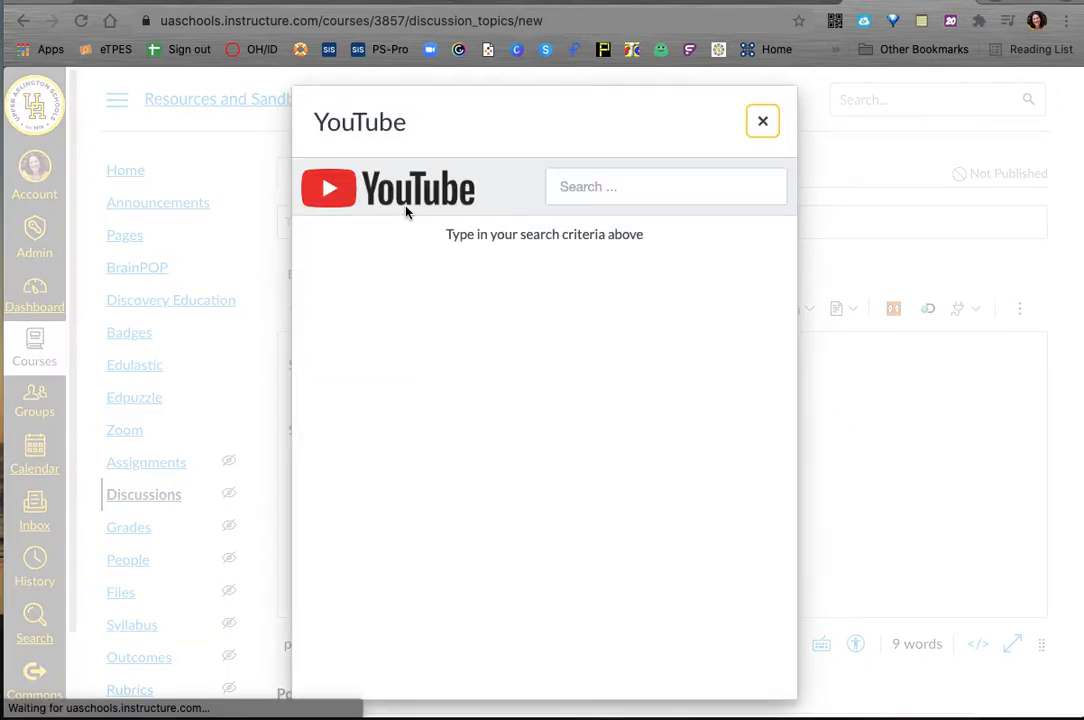
left_click(578, 184)
type("horse")
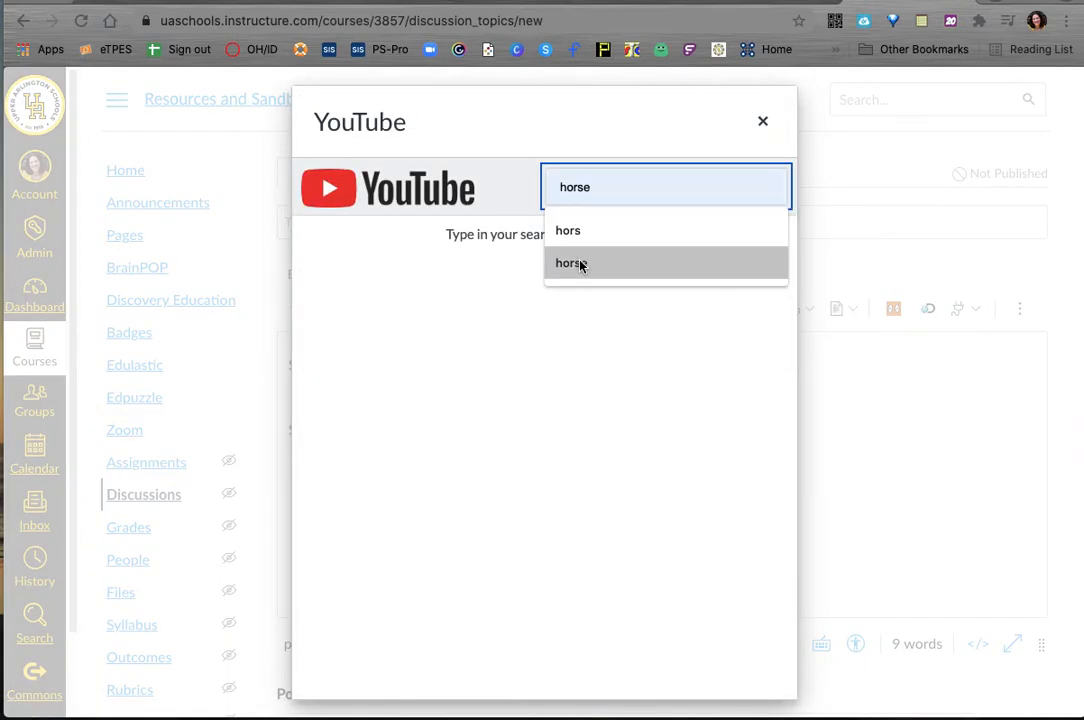
left_click(581, 264)
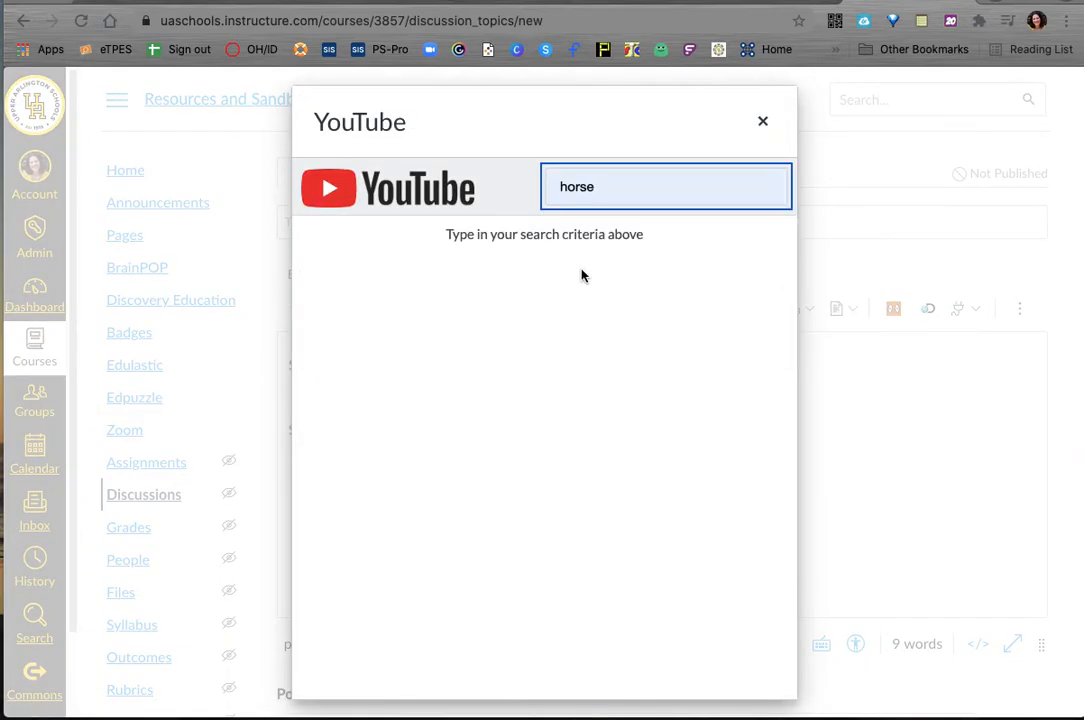
key("Return")
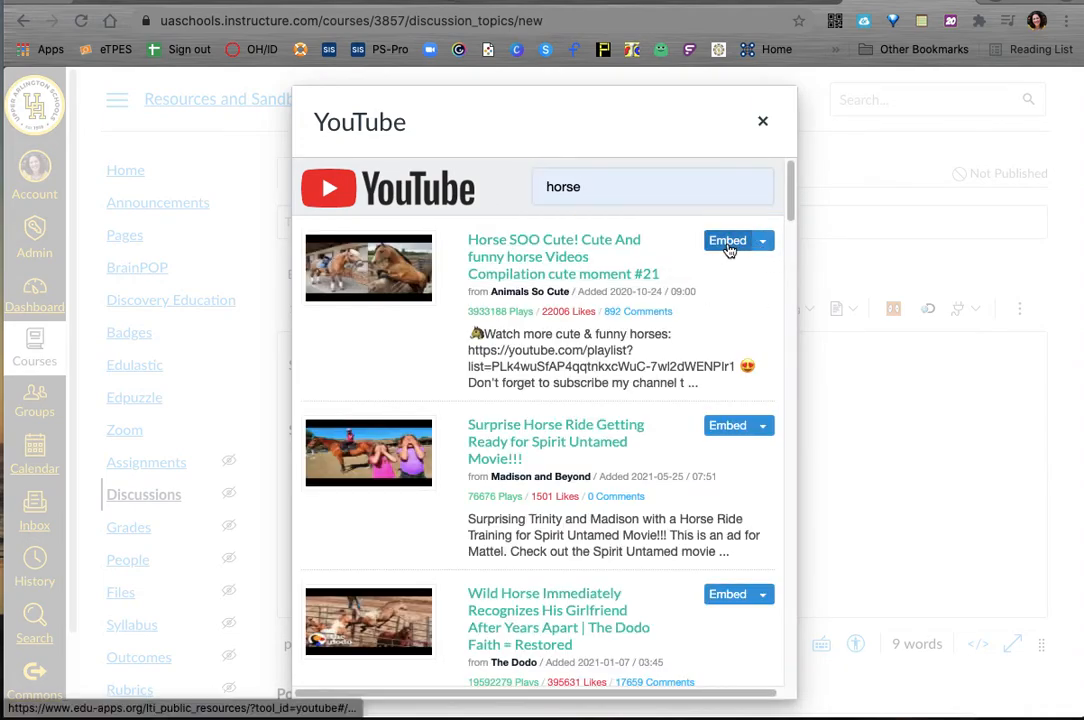
left_click(729, 246)
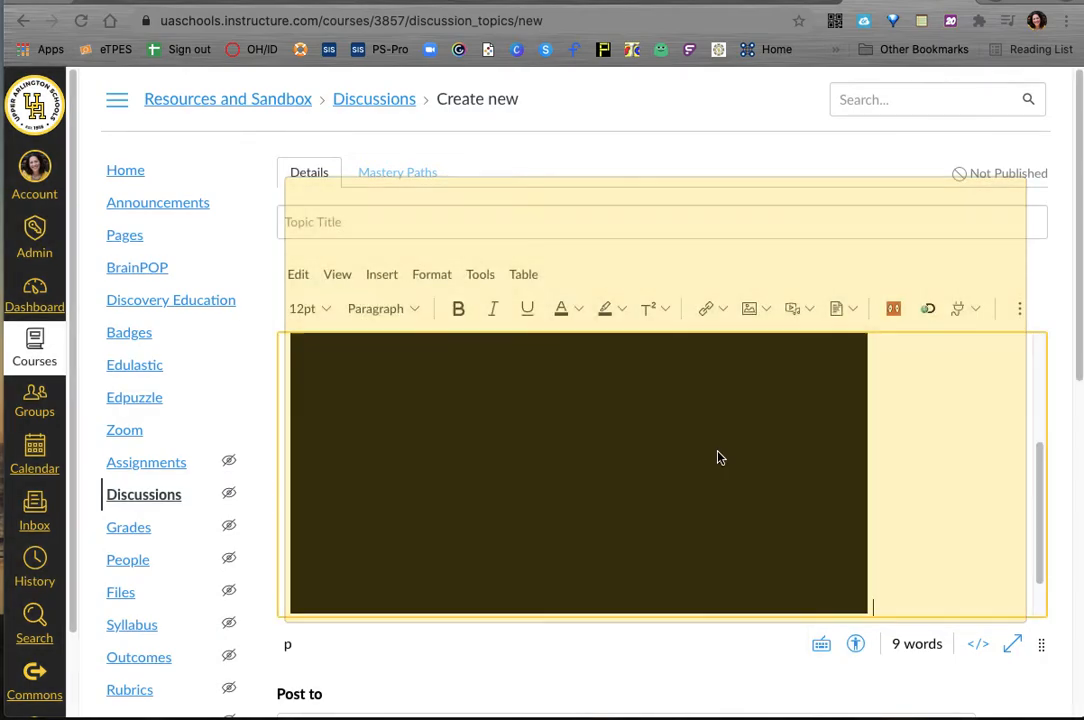
Step: Review the discussion body with the embedded video and save the discussion without publishing it
scroll(688, 446, "up", 3)
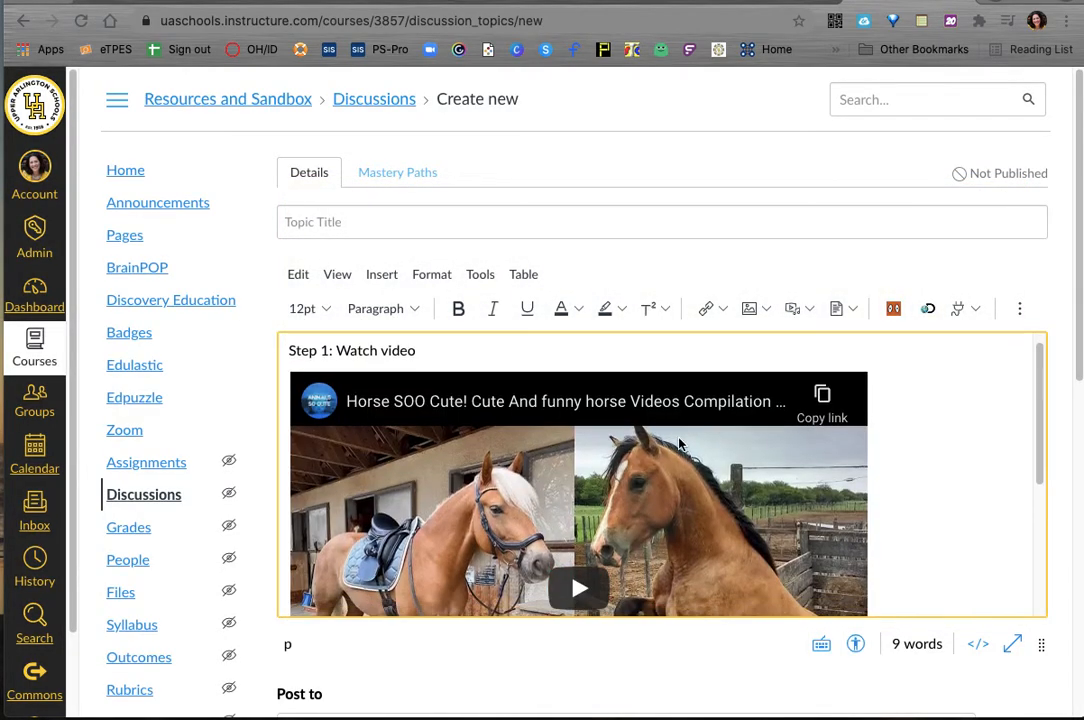
scroll(680, 446, "down", 2)
scroll(680, 446, "up", 3)
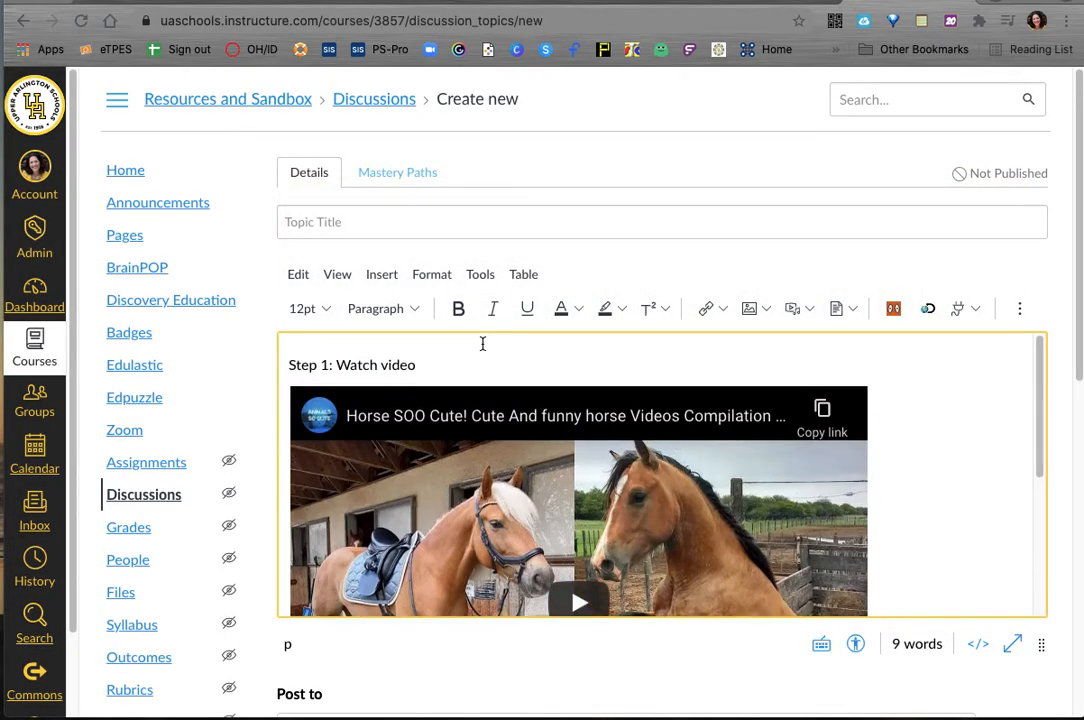
scroll(672, 514, "down", 5)
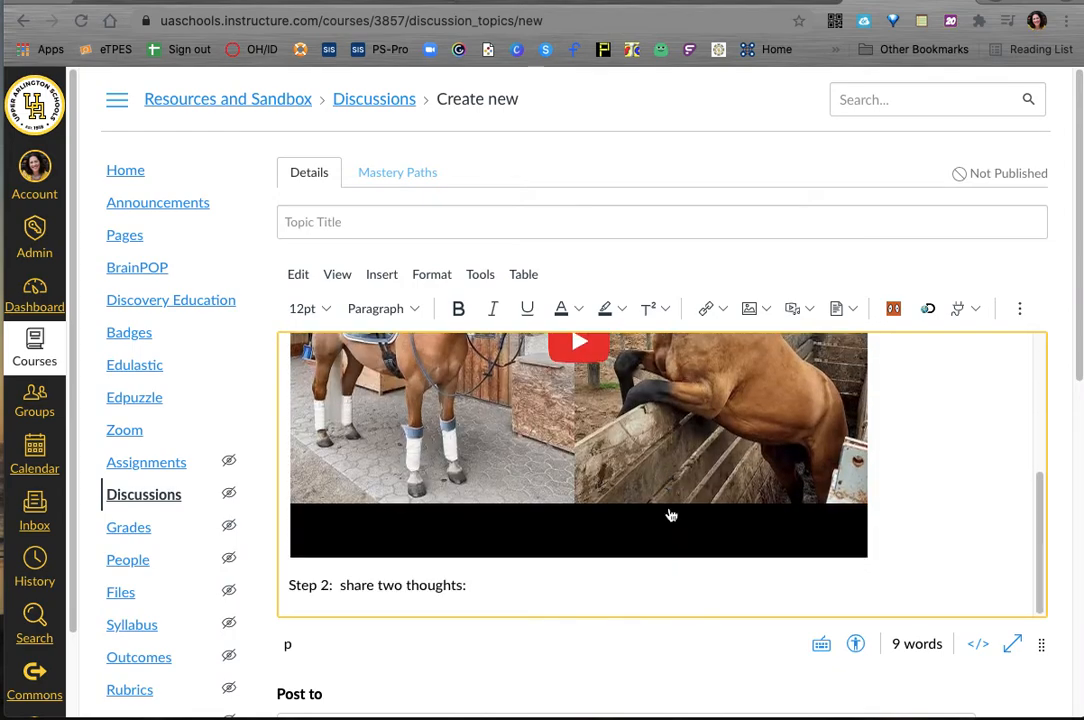
scroll(600, 585, "down", 8)
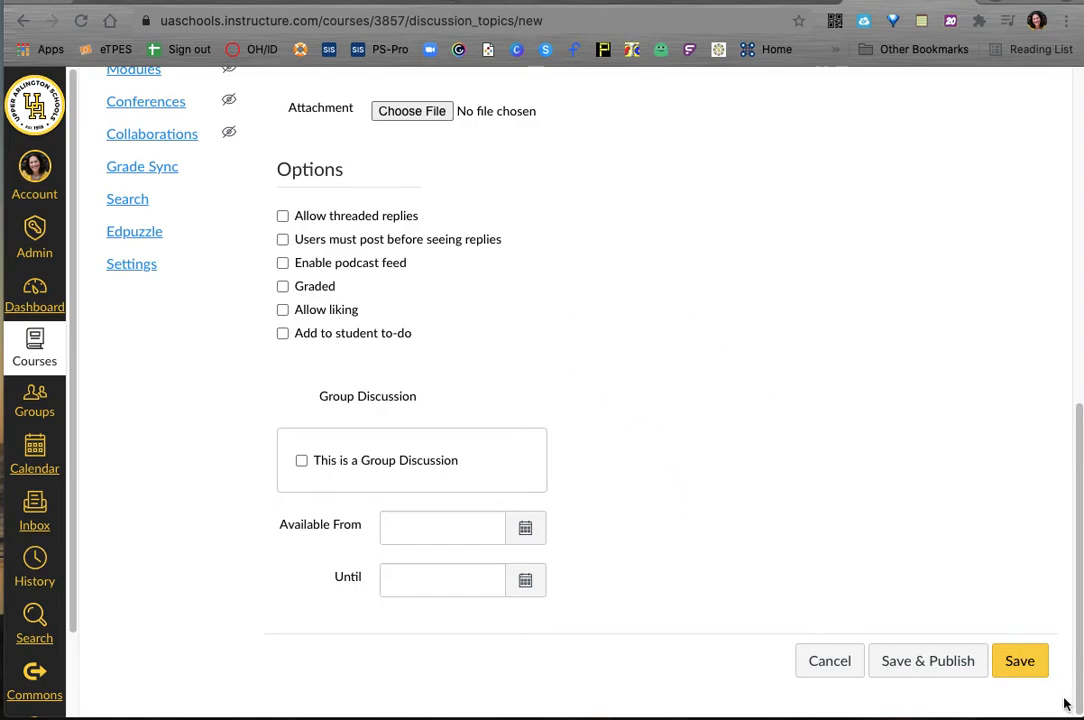
left_click(1030, 668)
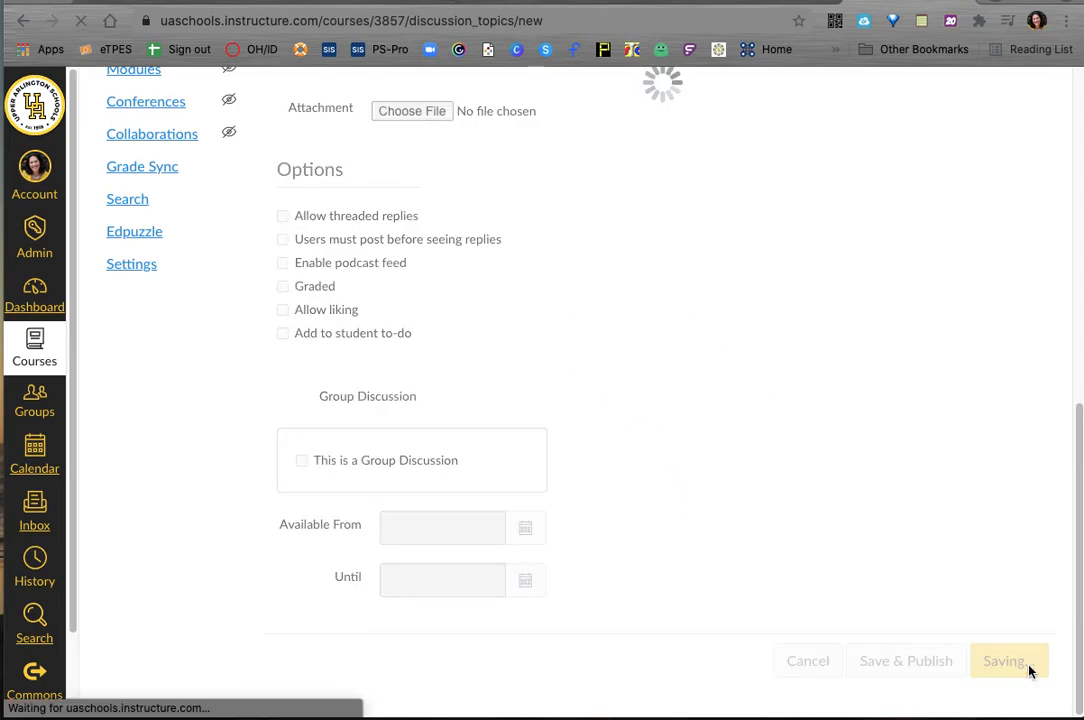